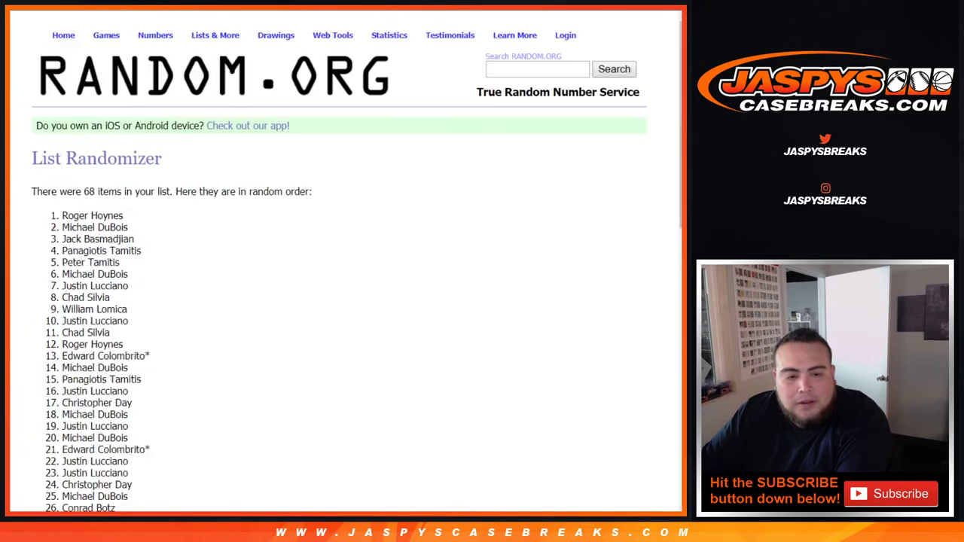
Copy all 68 randomized participant names from the list results into column A of the hockey puck break spreadsheet, starting at A1.
{"action": "scroll", "coordinate": [51, 426], "scroll_direction": "down", "scroll_amount": 10}
{"action": "left_click_drag", "start_coordinate": [198, 402], "coordinate": [160, 402]}
{"action": "scroll", "coordinate": [159, 402], "scroll_direction": "up", "scroll_amount": 10}
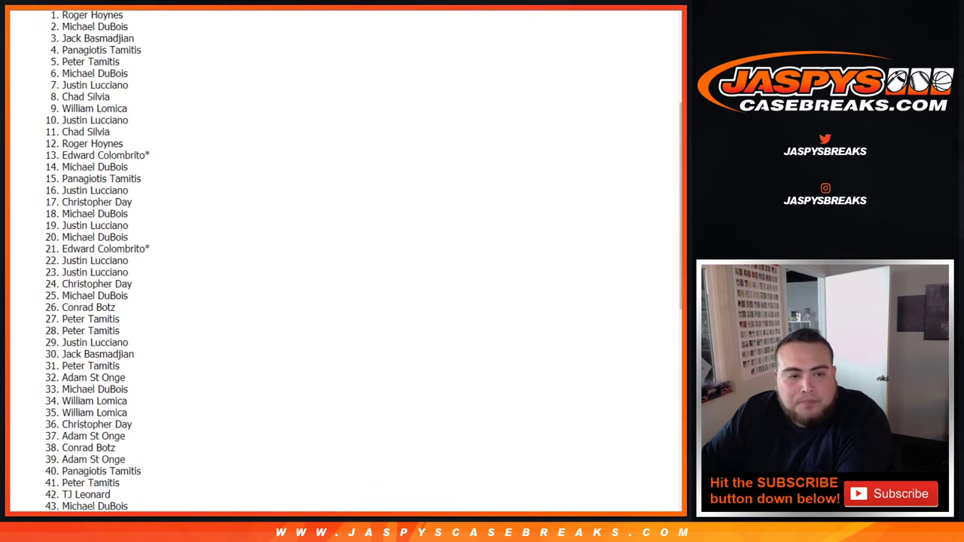
{"action": "left_click_drag", "start_coordinate": [43, 193], "coordinate": [122, 216]}
{"action": "left_click", "coordinate": [124, 217]}
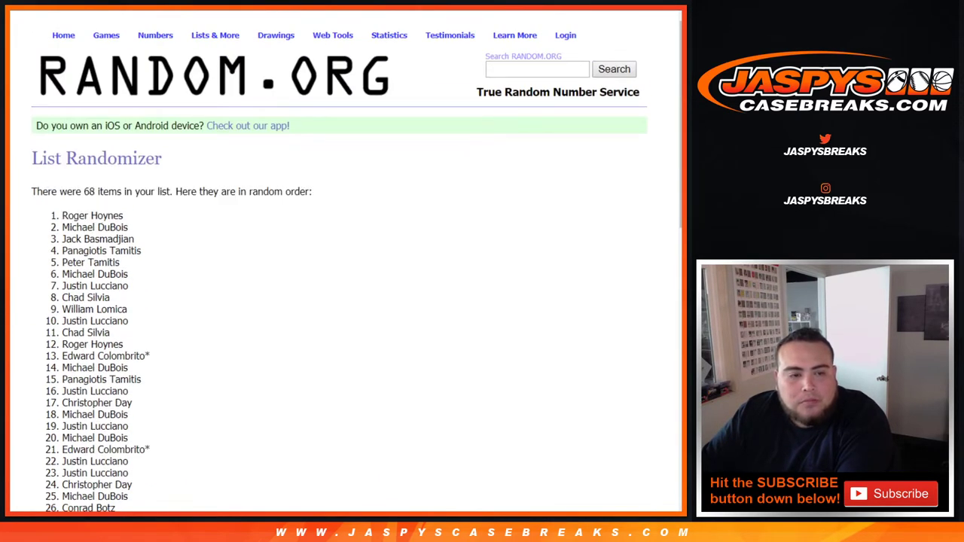
{"action": "left_click_drag", "start_coordinate": [61, 216], "coordinate": [124, 386]}
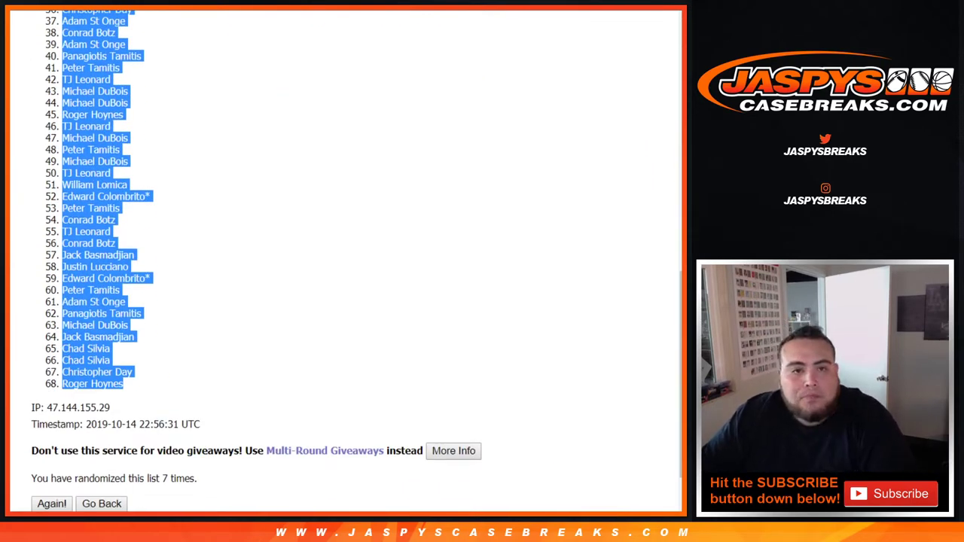
{"action": "key", "text": "ctrl+Tab"}
{"action": "left_click", "coordinate": [66, 111]}
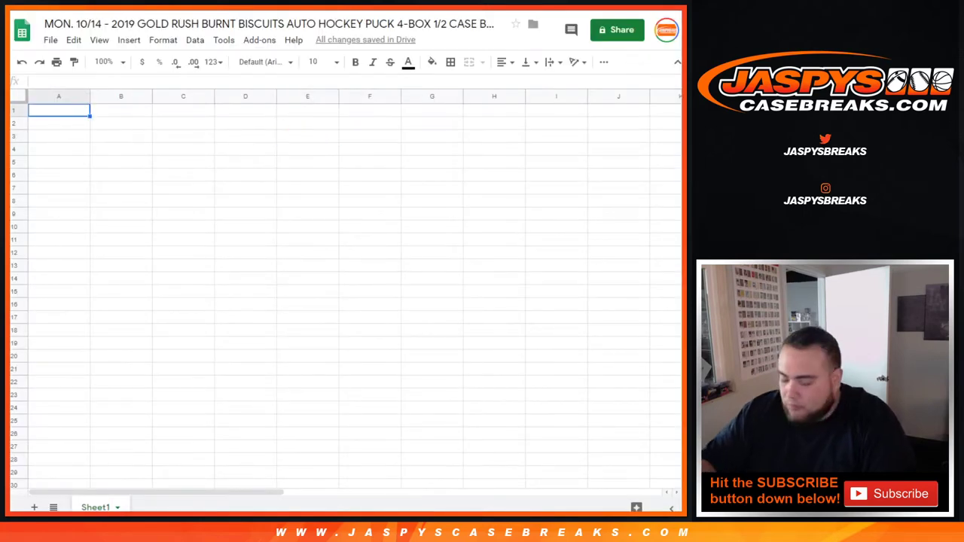
{"action": "key", "text": "ctrl+v"}
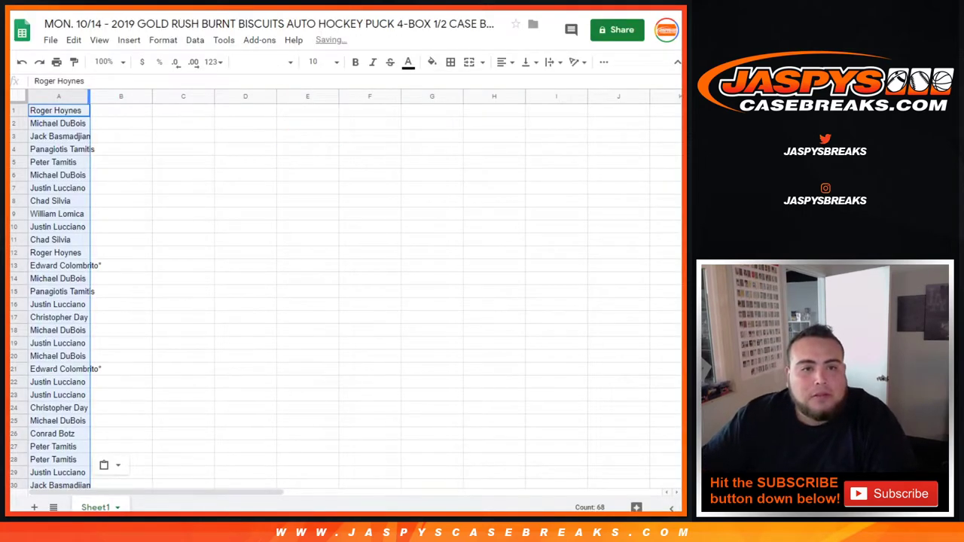
Switch to the hockey player list in the List Randomizer and randomize it seven times.
{"action": "key", "text": "ctrl+Tab"}
{"action": "key", "text": "ctrl+Tab"}
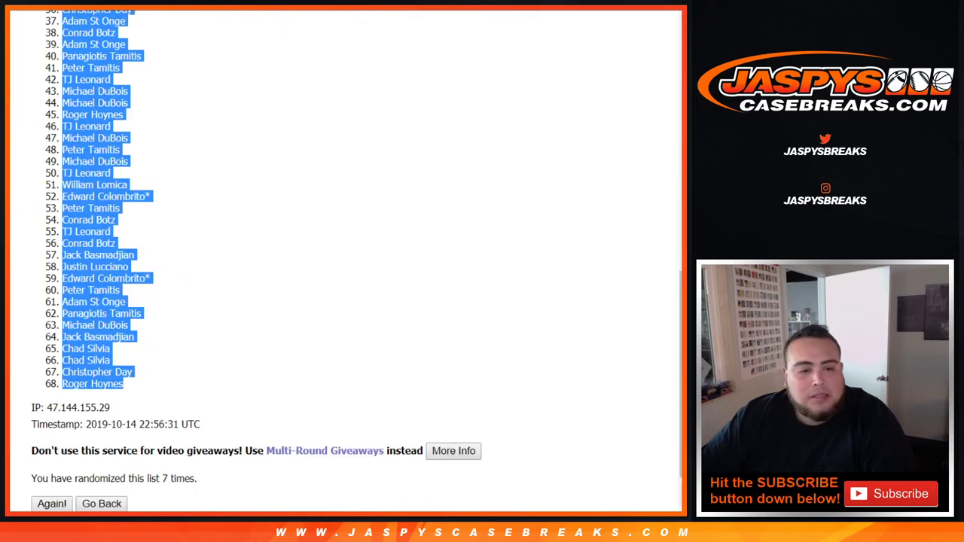
{"action": "key", "text": "ctrl+Tab"}
{"action": "scroll", "coordinate": [345, 261], "scroll_direction": "down", "scroll_amount": 2}
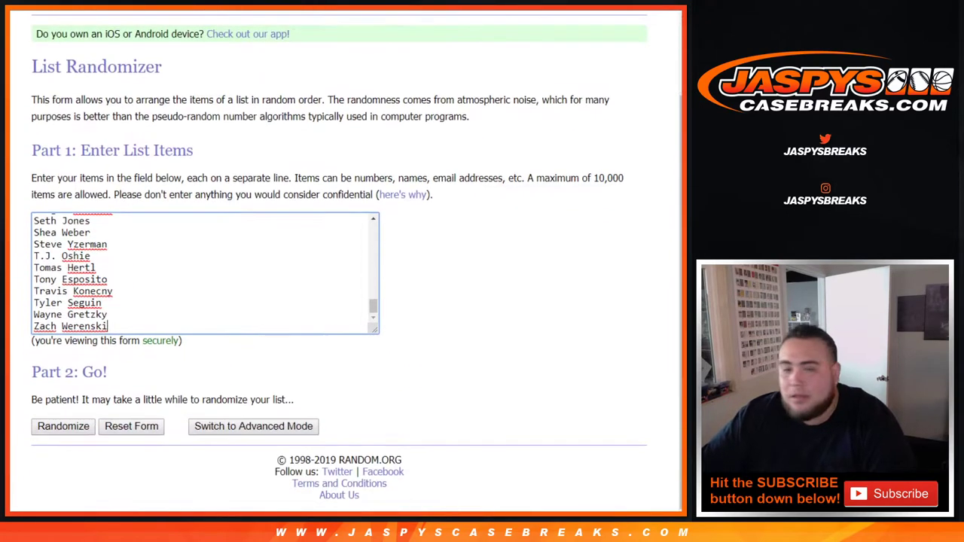
{"action": "left_click", "coordinate": [63, 427]}
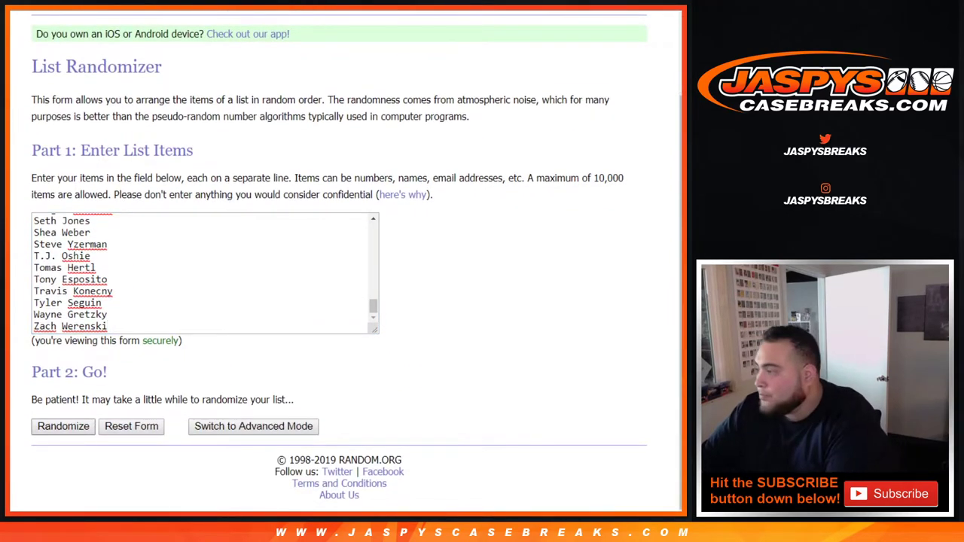
{"action": "scroll", "coordinate": [63, 427], "scroll_direction": "down", "scroll_amount": 9}
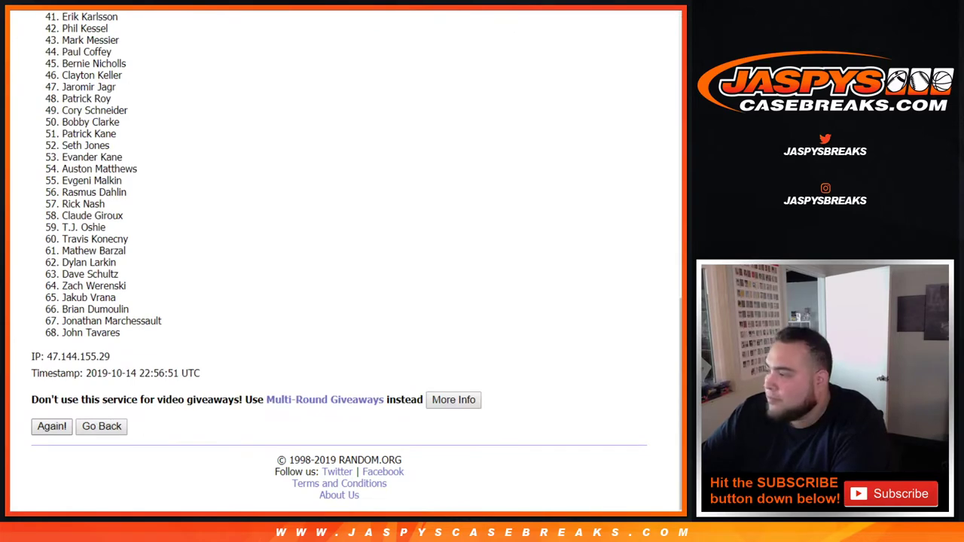
{"action": "left_click", "coordinate": [52, 427]}
{"action": "left_click", "coordinate": [52, 427]}
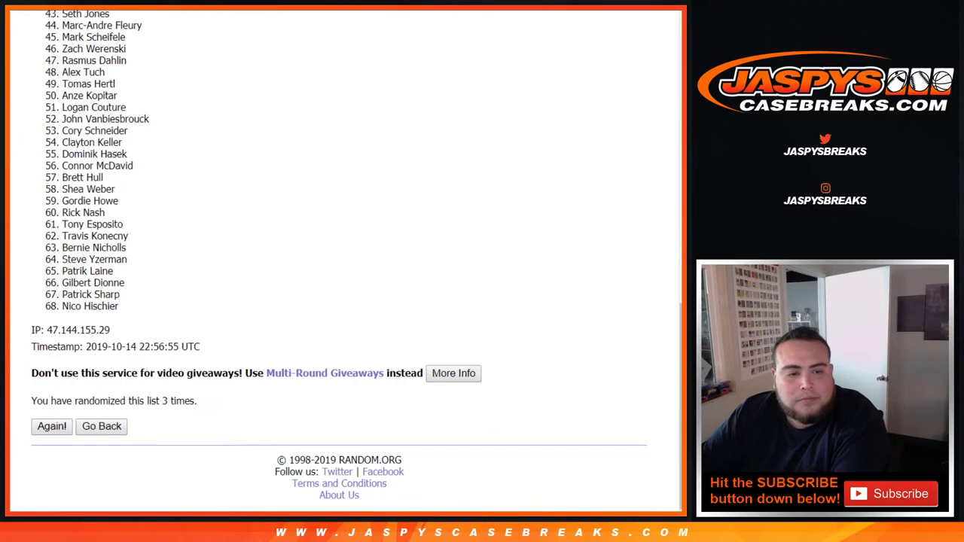
{"action": "left_click", "coordinate": [52, 426]}
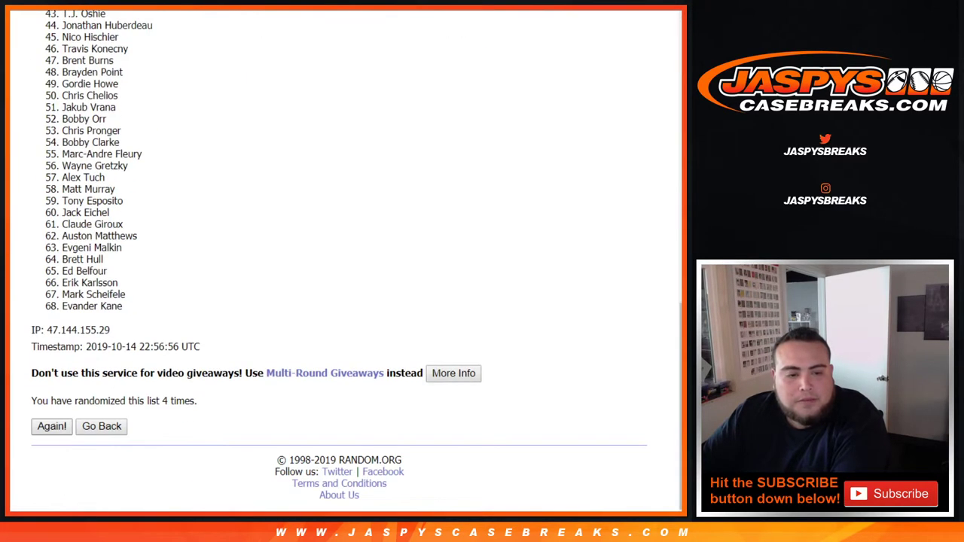
{"action": "left_click", "coordinate": [52, 427]}
{"action": "left_click", "coordinate": [52, 427]}
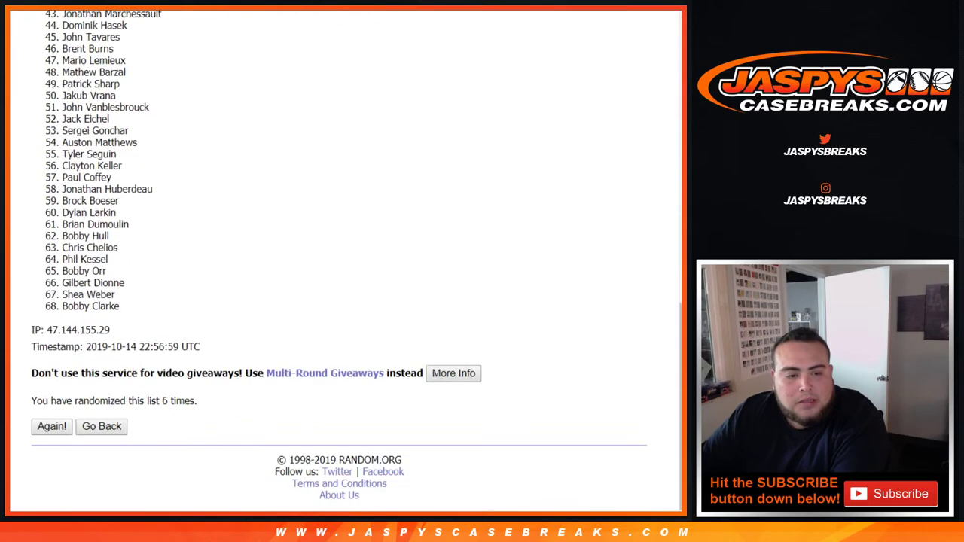
{"action": "left_click", "coordinate": [52, 427]}
Copy all 68 randomized hockey player names into column B of the spreadsheet, starting at B1.
{"action": "left_click_drag", "start_coordinate": [198, 402], "coordinate": [156, 402]}
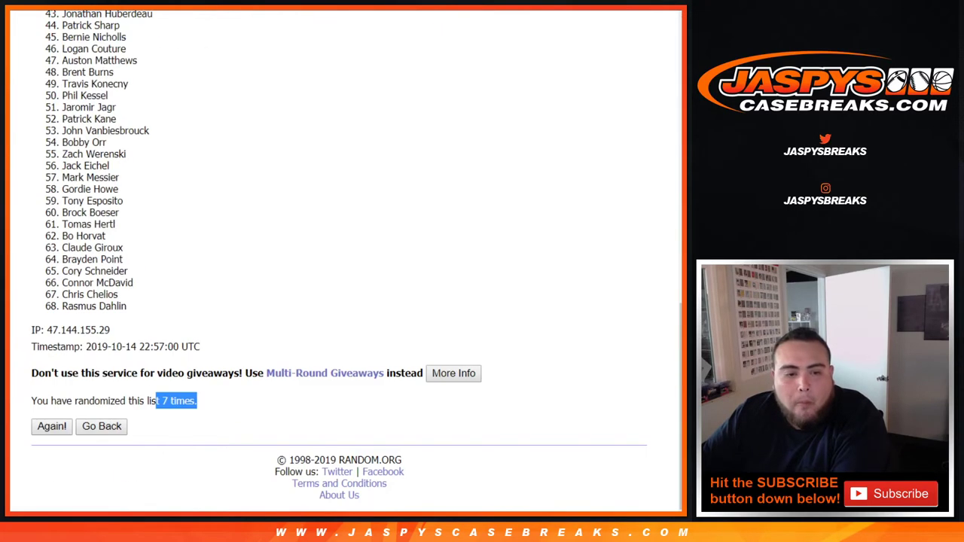
{"action": "scroll", "coordinate": [156, 401], "scroll_direction": "up", "scroll_amount": 6}
{"action": "scroll", "coordinate": [156, 401], "scroll_direction": "up", "scroll_amount": 3}
{"action": "left_click_drag", "start_coordinate": [70, 216], "coordinate": [121, 251]}
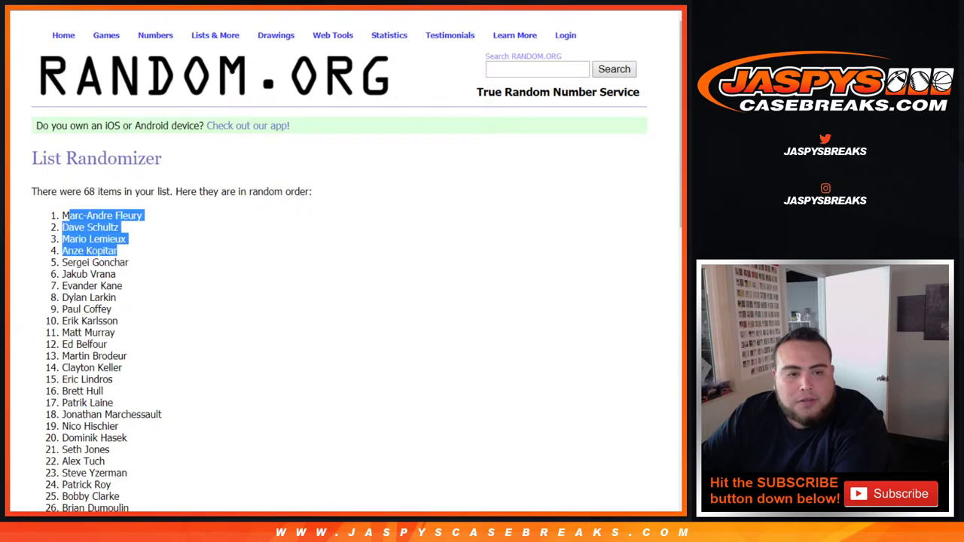
{"action": "left_click", "coordinate": [151, 251]}
{"action": "left_click_drag", "start_coordinate": [63, 215], "coordinate": [127, 323]}
{"action": "key", "text": "ctrl+c"}
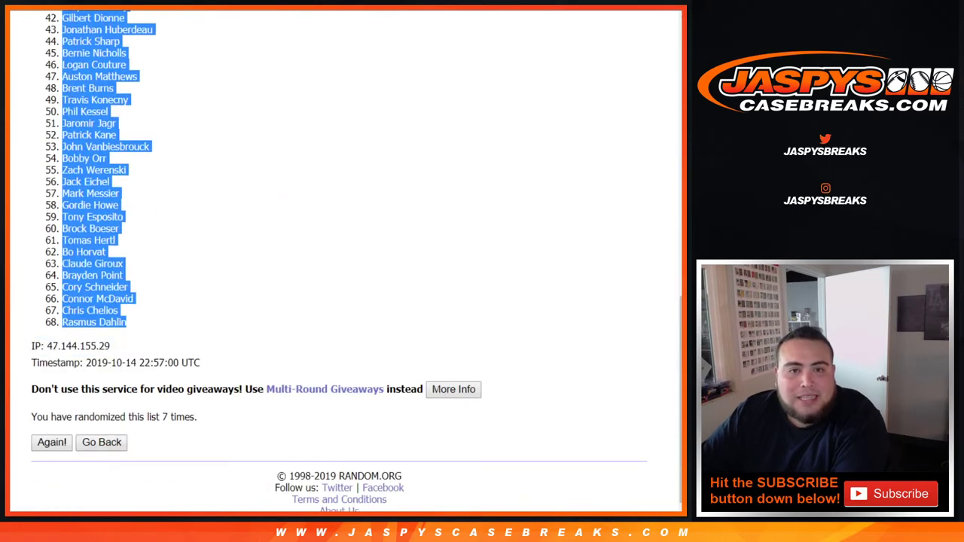
{"action": "key", "text": "ctrl+Tab"}
{"action": "left_click", "coordinate": [120, 111]}
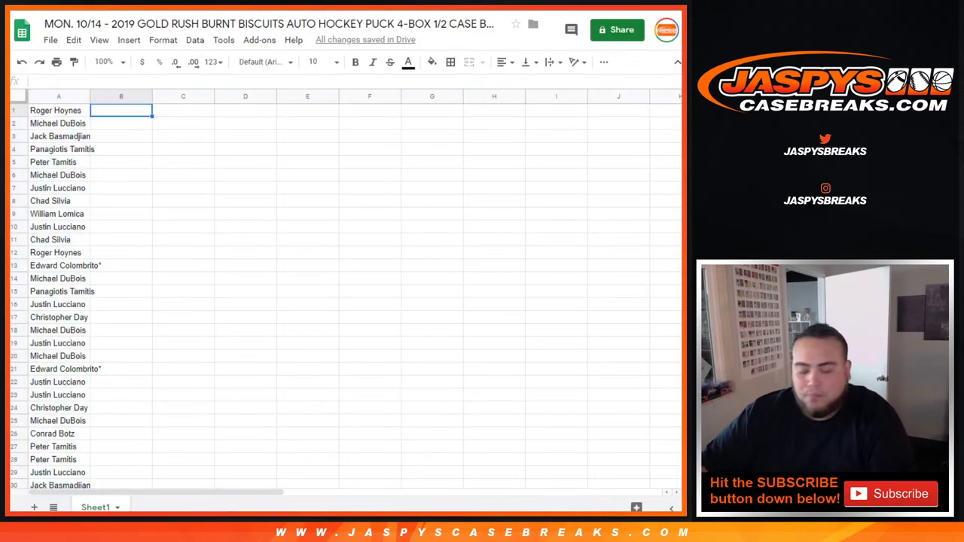
{"action": "key", "text": "ctrl+v"}
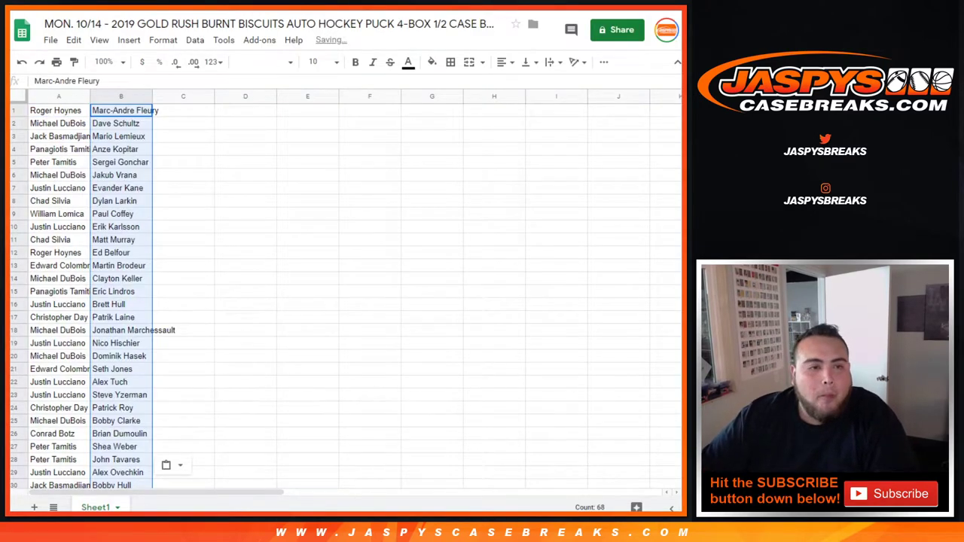
Set the font size of the whole sheet to 14 and fit columns A and B to their contents.
{"action": "left_click", "coordinate": [19, 97]}
{"action": "left_click", "coordinate": [336, 63]}
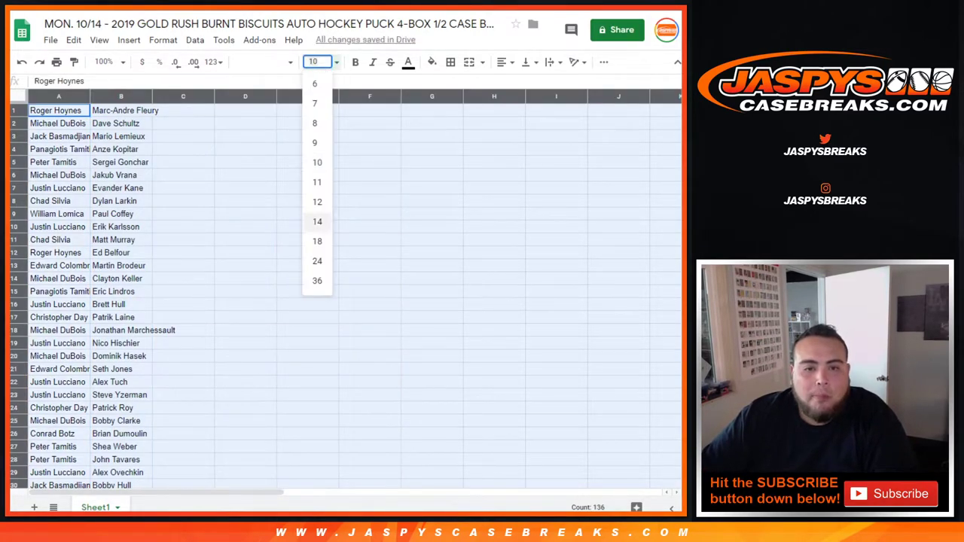
{"action": "left_click", "coordinate": [317, 222]}
{"action": "left_click", "coordinate": [317, 62]}
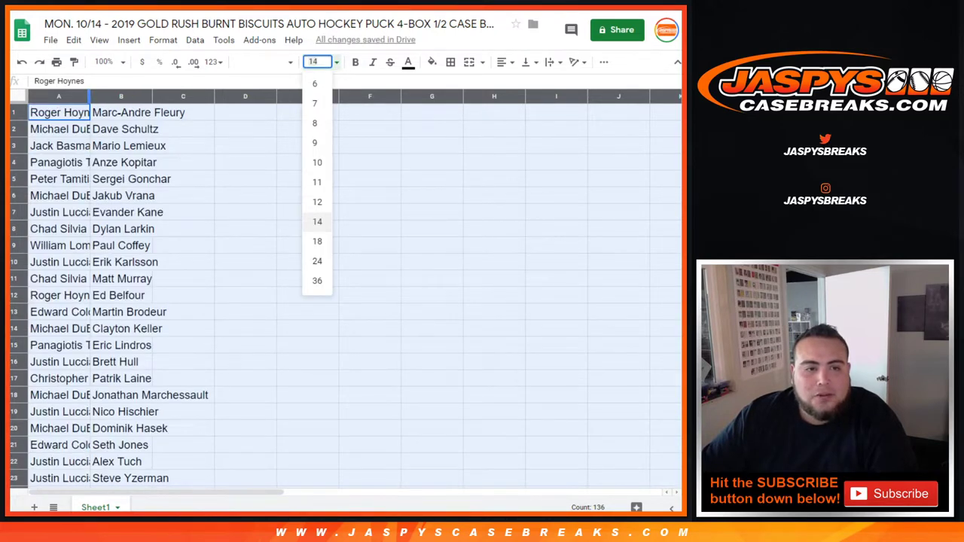
{"action": "key", "text": "Escape"}
{"action": "double_click", "coordinate": [90, 96]}
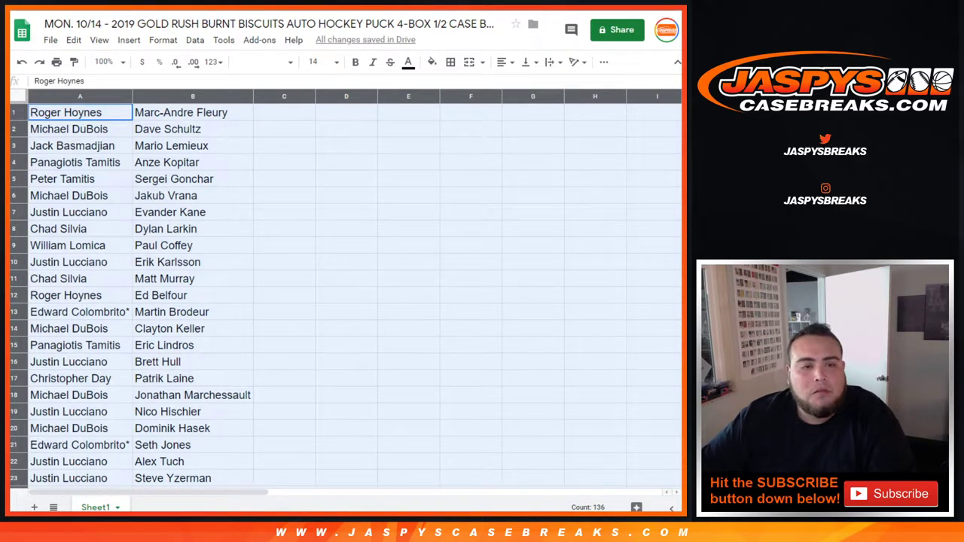
Review the participant and player pairings from the first row through row 68.
{"action": "scroll", "coordinate": [347, 294], "scroll_direction": "down", "scroll_amount": 4}
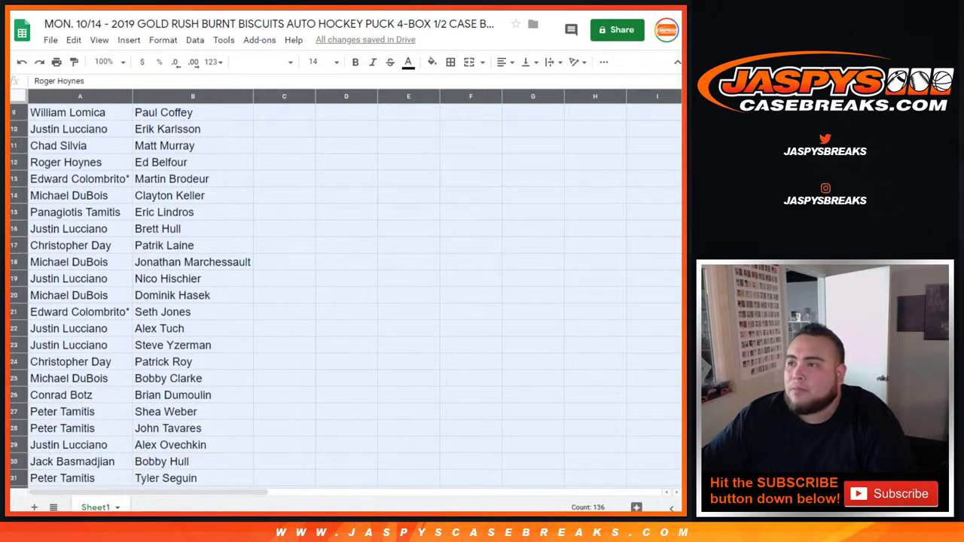
{"action": "scroll", "coordinate": [347, 294], "scroll_direction": "down", "scroll_amount": 1}
{"action": "scroll", "coordinate": [347, 294], "scroll_direction": "down", "scroll_amount": 3}
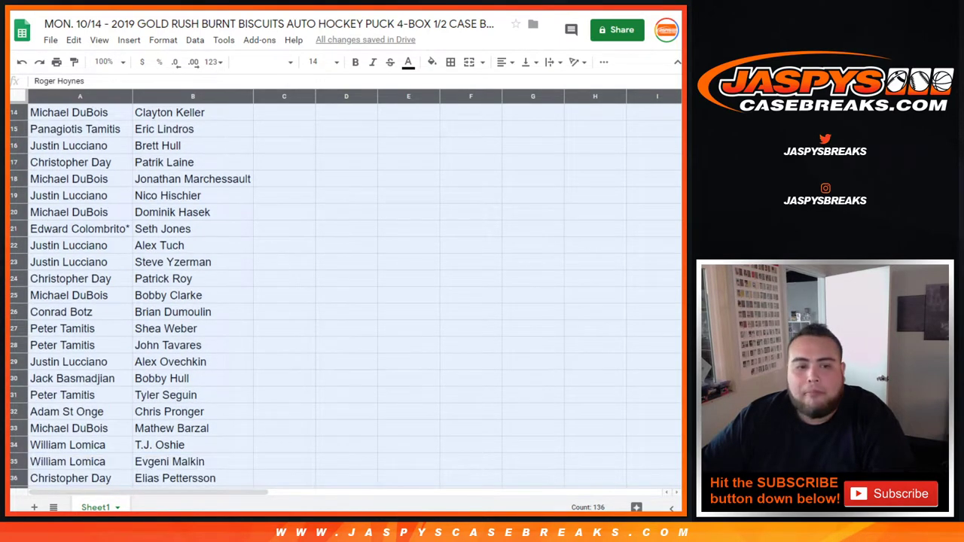
{"action": "scroll", "coordinate": [347, 294], "scroll_direction": "down", "scroll_amount": 2}
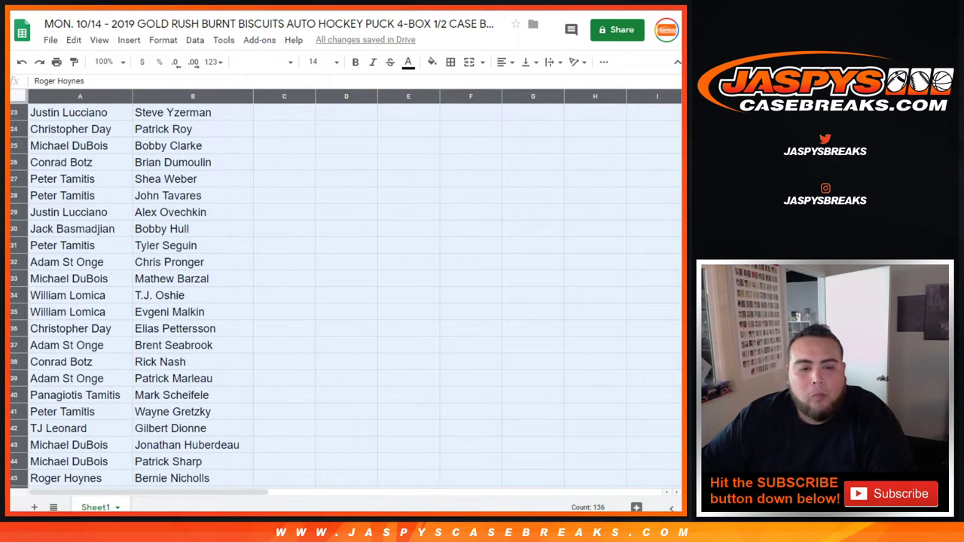
{"action": "scroll", "coordinate": [346, 294], "scroll_direction": "down", "scroll_amount": 6}
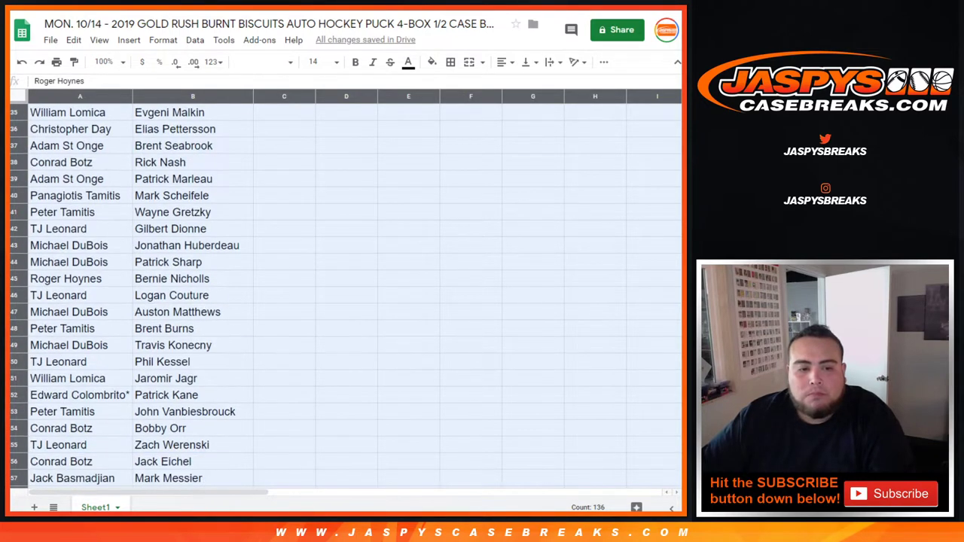
{"action": "scroll", "coordinate": [346, 293], "scroll_direction": "down", "scroll_amount": 5}
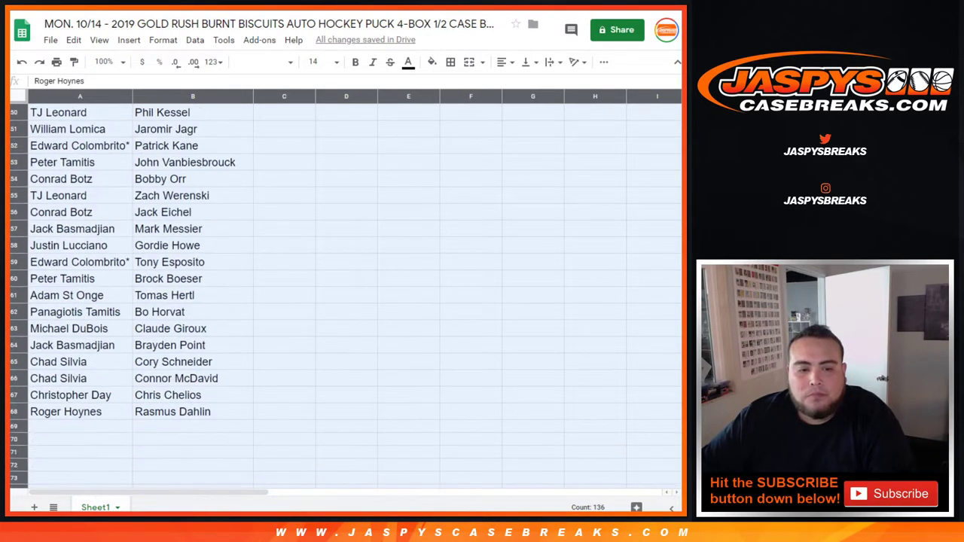
{"action": "scroll", "coordinate": [347, 293], "scroll_direction": "up", "scroll_amount": 18}
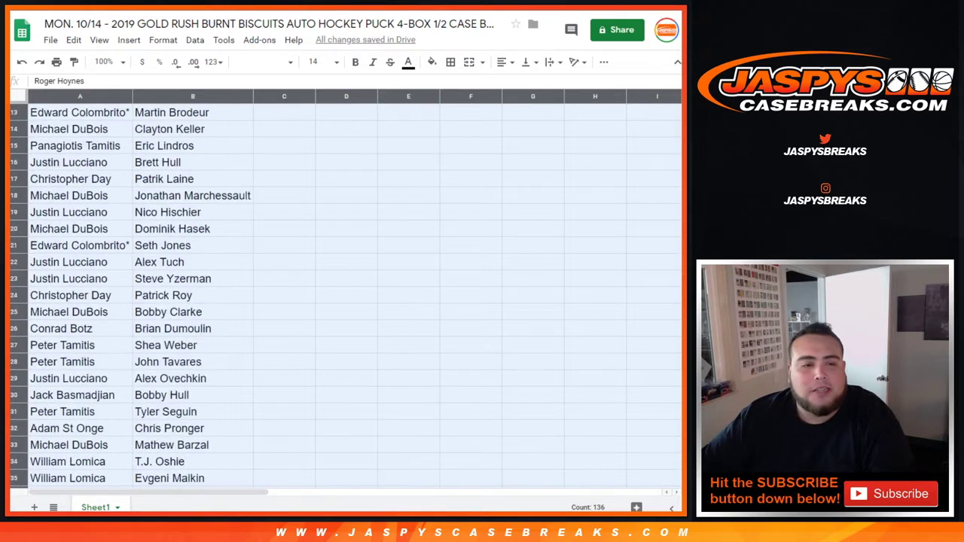
Sort the sheet A → Z by the participant names in column A.
{"action": "left_click", "coordinate": [80, 112]}
{"action": "left_click", "coordinate": [125, 97]}
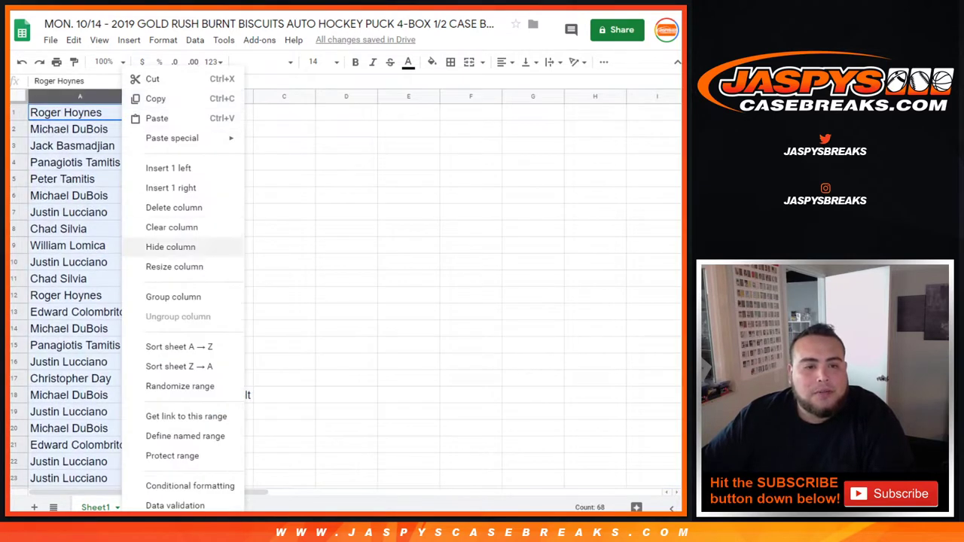
{"action": "left_click", "coordinate": [183, 347]}
Review each participant's assigned players in rows 1 to 32, highlighting one participant's block in columns A and B at a time.
{"action": "left_click_drag", "start_coordinate": [80, 112], "coordinate": [189, 163]}
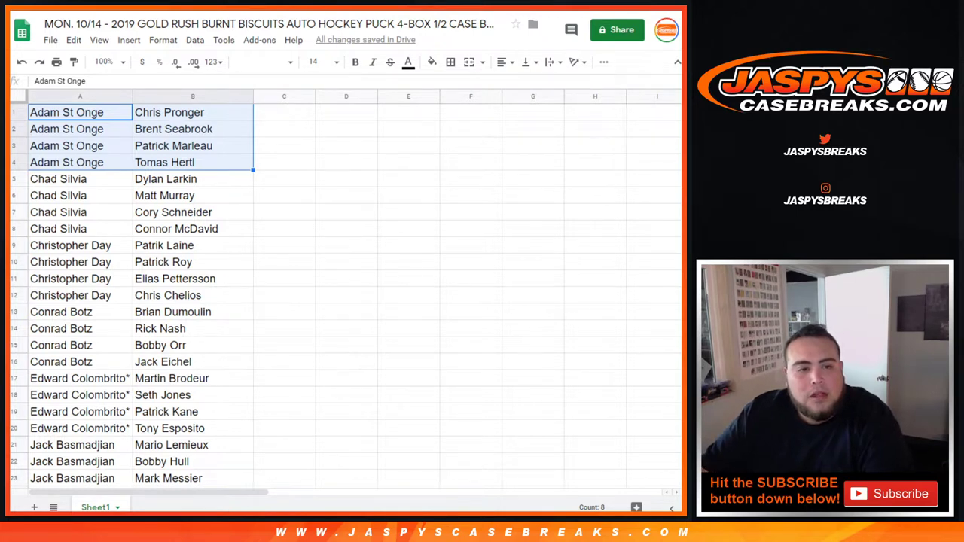
{"action": "left_click_drag", "start_coordinate": [80, 179], "coordinate": [193, 229]}
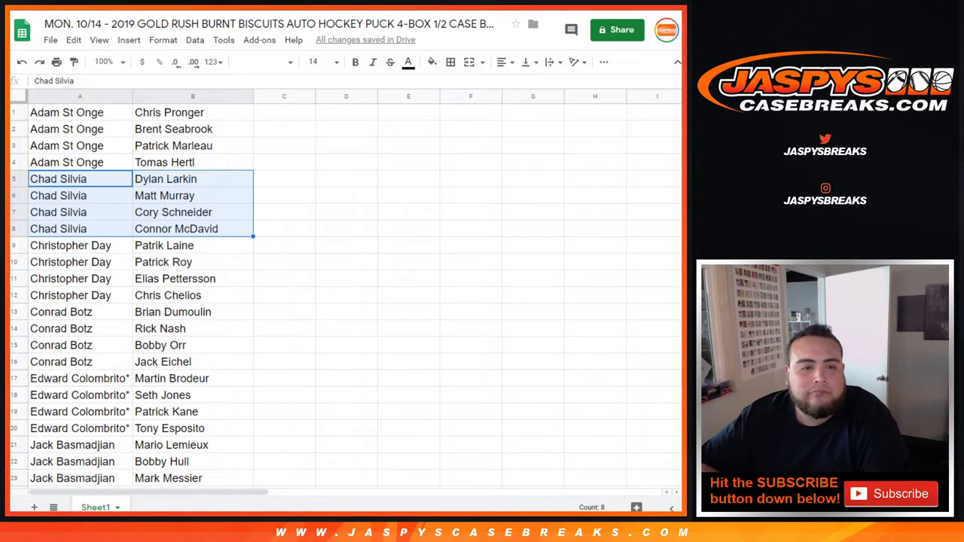
{"action": "left_click_drag", "start_coordinate": [80, 246], "coordinate": [192, 295]}
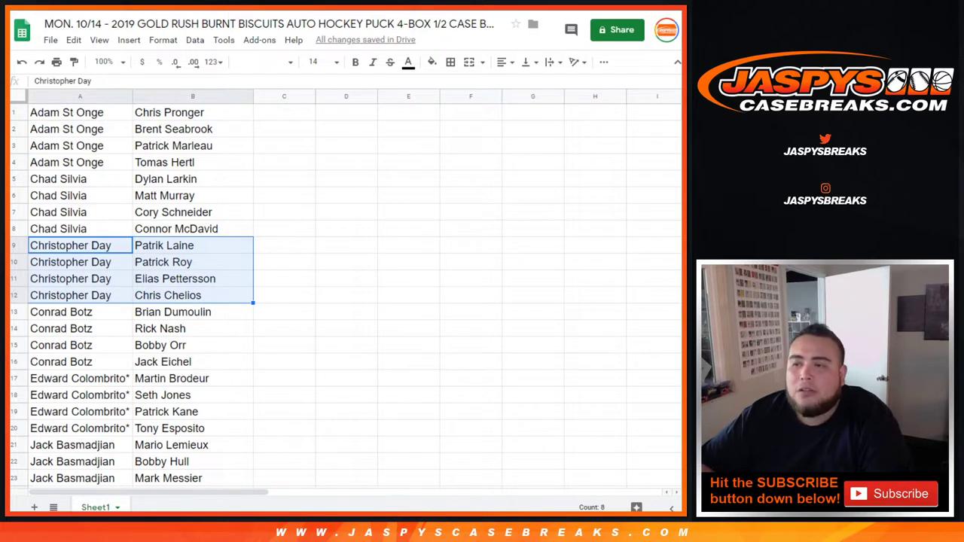
{"action": "scroll", "coordinate": [193, 295], "scroll_direction": "down", "scroll_amount": 1}
{"action": "left_click_drag", "start_coordinate": [80, 229], "coordinate": [193, 279]}
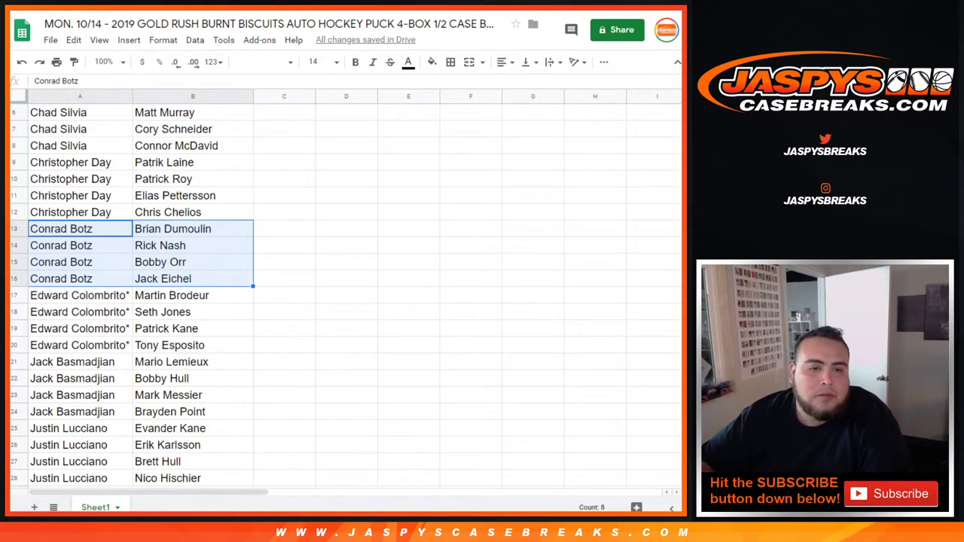
{"action": "scroll", "coordinate": [133, 294], "scroll_direction": "down", "scroll_amount": 1}
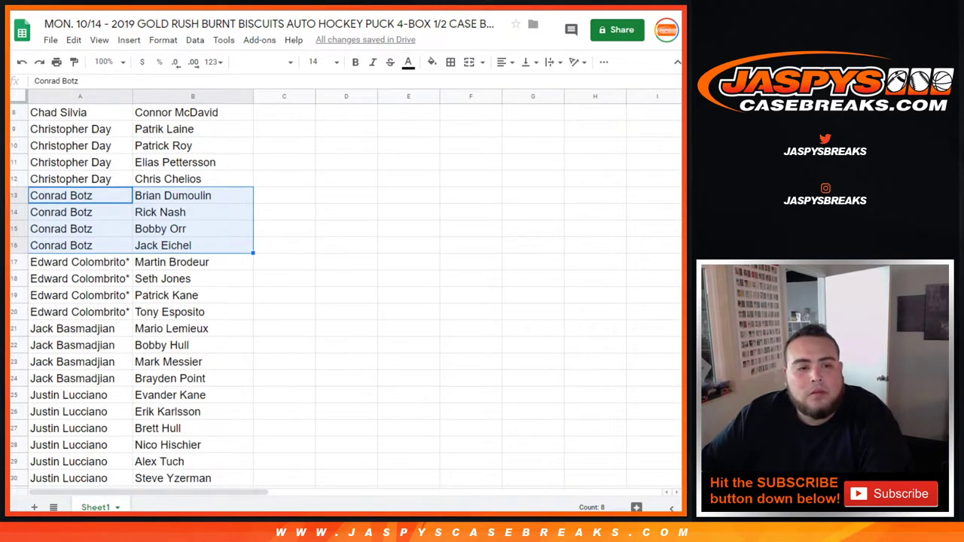
{"action": "left_click_drag", "start_coordinate": [79, 262], "coordinate": [181, 312]}
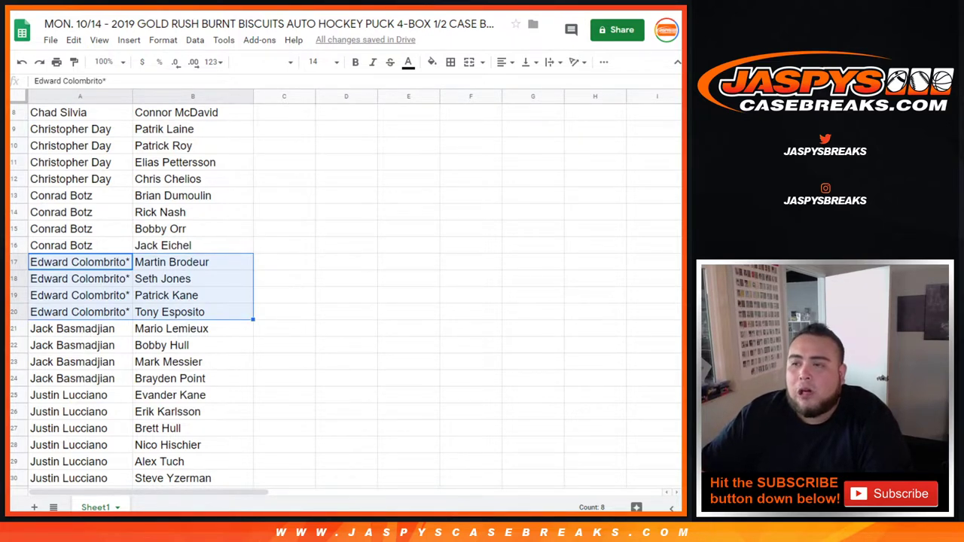
{"action": "scroll", "coordinate": [134, 295], "scroll_direction": "down", "scroll_amount": 2}
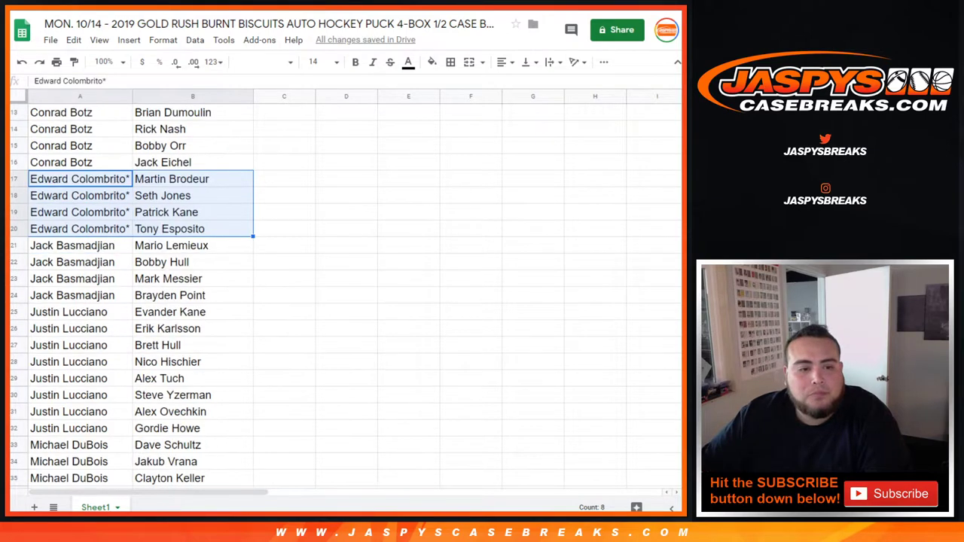
{"action": "left_click_drag", "start_coordinate": [79, 245], "coordinate": [193, 296]}
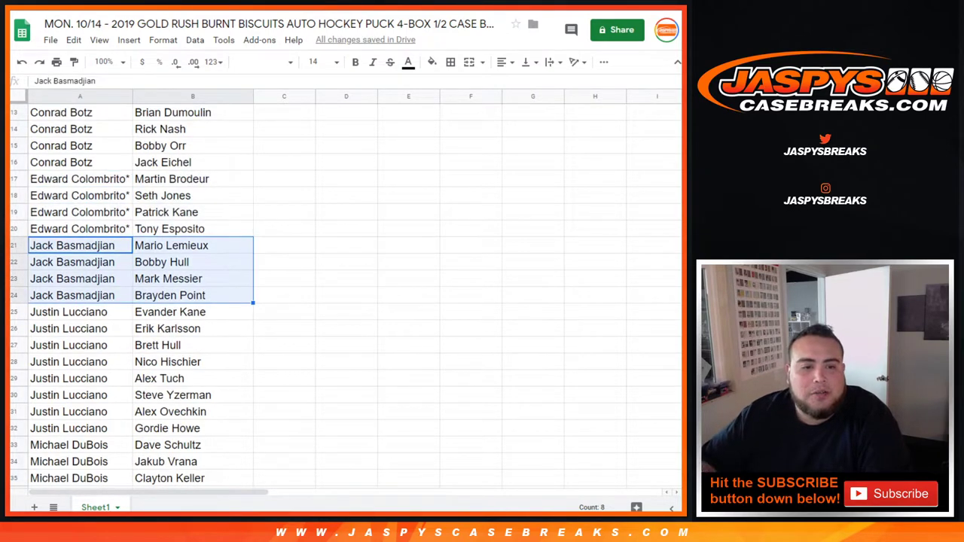
{"action": "scroll", "coordinate": [346, 294], "scroll_direction": "down", "scroll_amount": 2}
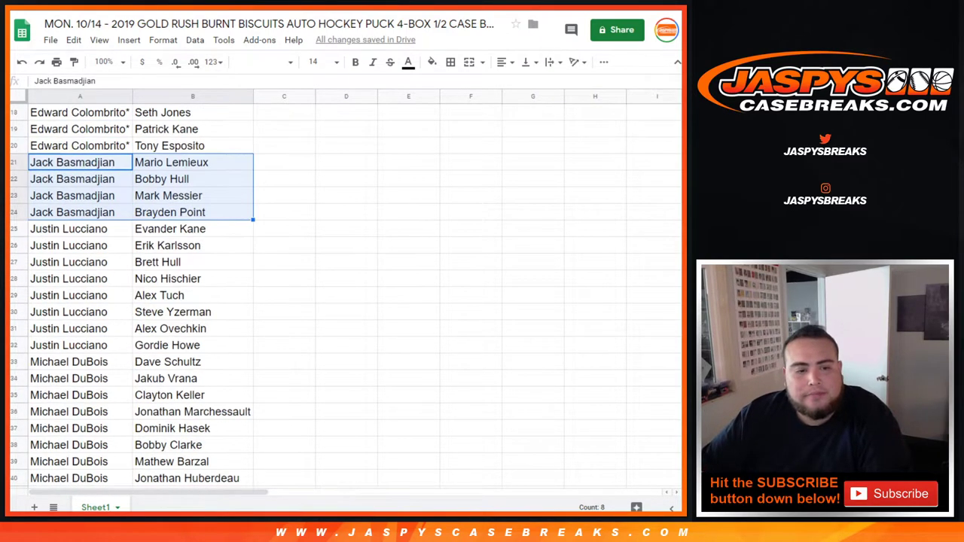
{"action": "scroll", "coordinate": [346, 294], "scroll_direction": "down", "scroll_amount": 1}
{"action": "left_click_drag", "start_coordinate": [72, 195], "coordinate": [192, 312]}
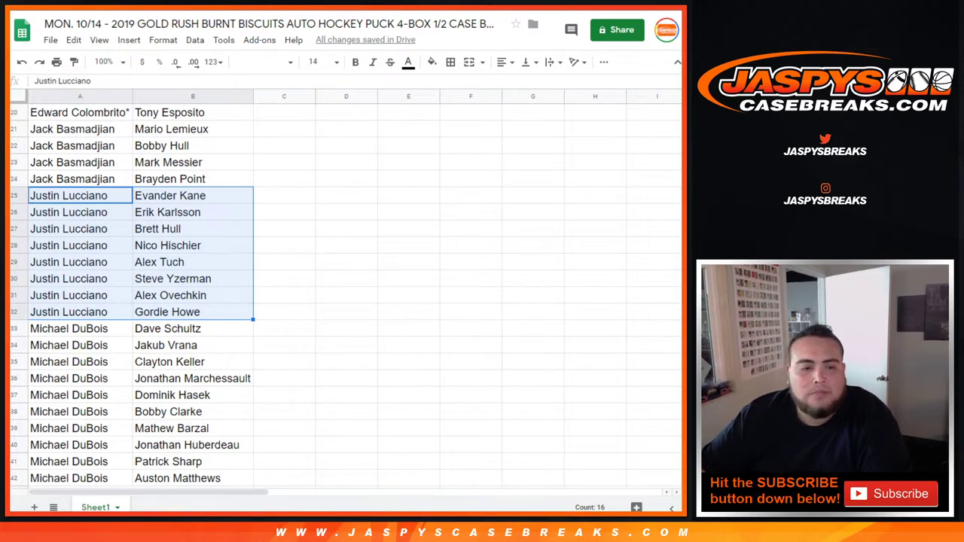
Review the remaining participants' assigned players in rows 33 to 68, highlighting each block, and return to the first row.
{"action": "scroll", "coordinate": [346, 294], "scroll_direction": "down", "scroll_amount": 2}
{"action": "left_click_drag", "start_coordinate": [79, 212], "coordinate": [193, 397]}
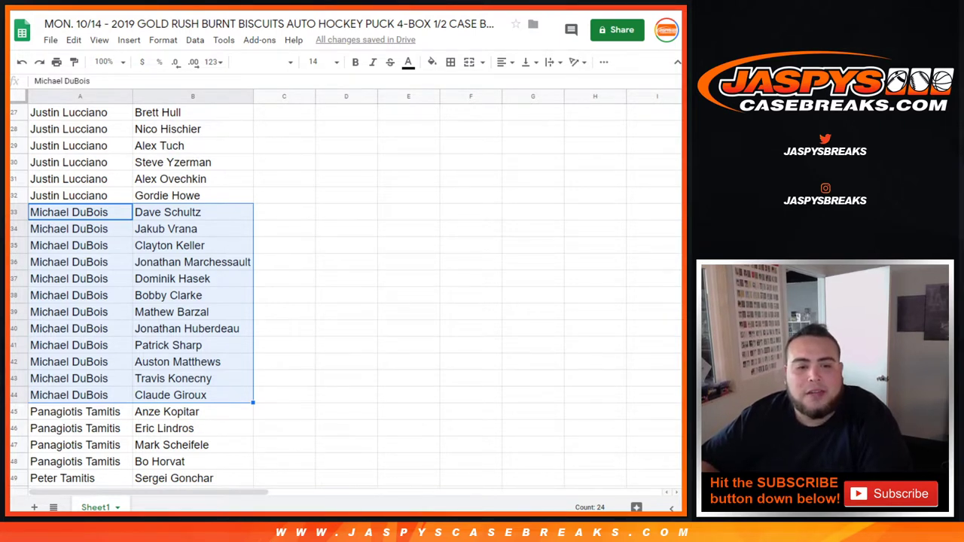
{"action": "scroll", "coordinate": [133, 296], "scroll_direction": "down", "scroll_amount": 3}
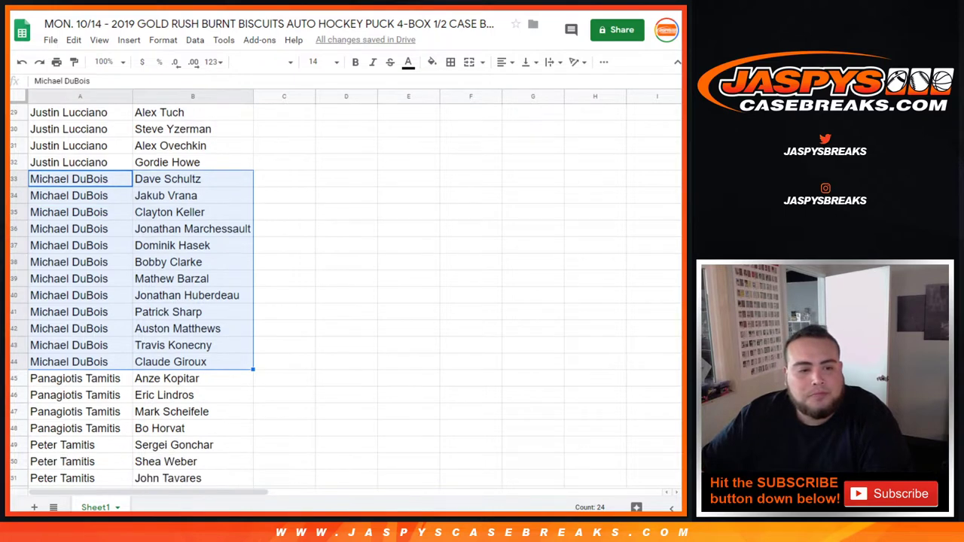
{"action": "left_click_drag", "start_coordinate": [80, 295], "coordinate": [173, 345]}
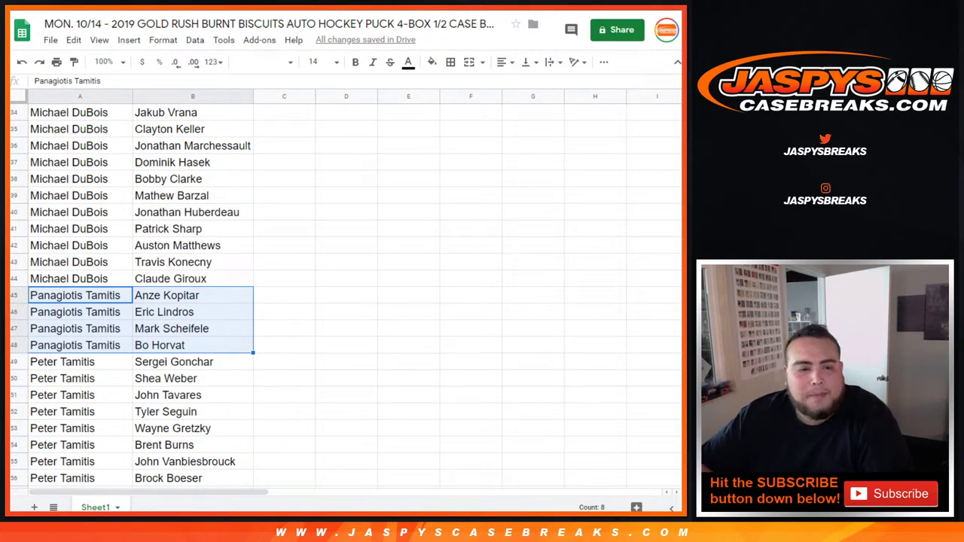
{"action": "scroll", "coordinate": [346, 294], "scroll_direction": "down", "scroll_amount": 3}
{"action": "left_click_drag", "start_coordinate": [80, 246], "coordinate": [192, 362]}
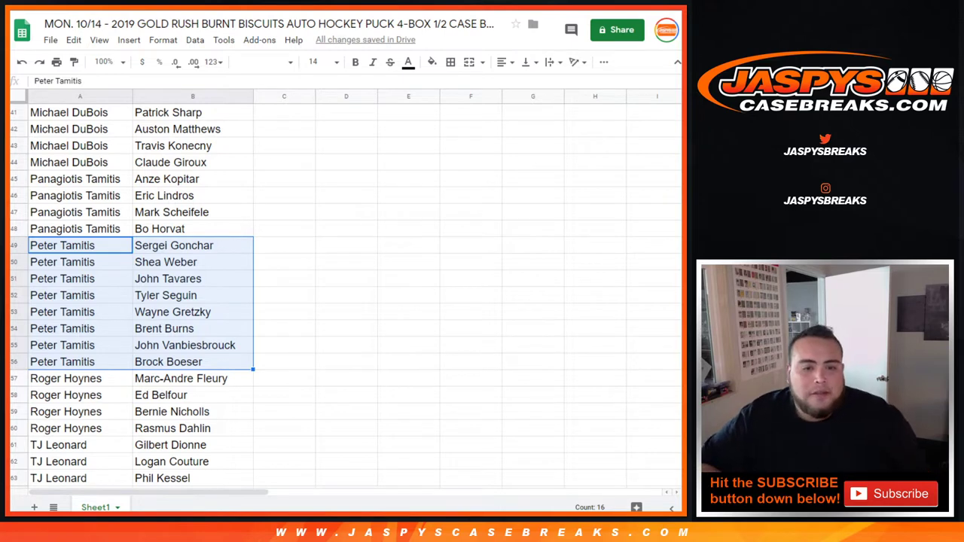
{"action": "scroll", "coordinate": [346, 294], "scroll_direction": "down", "scroll_amount": 1}
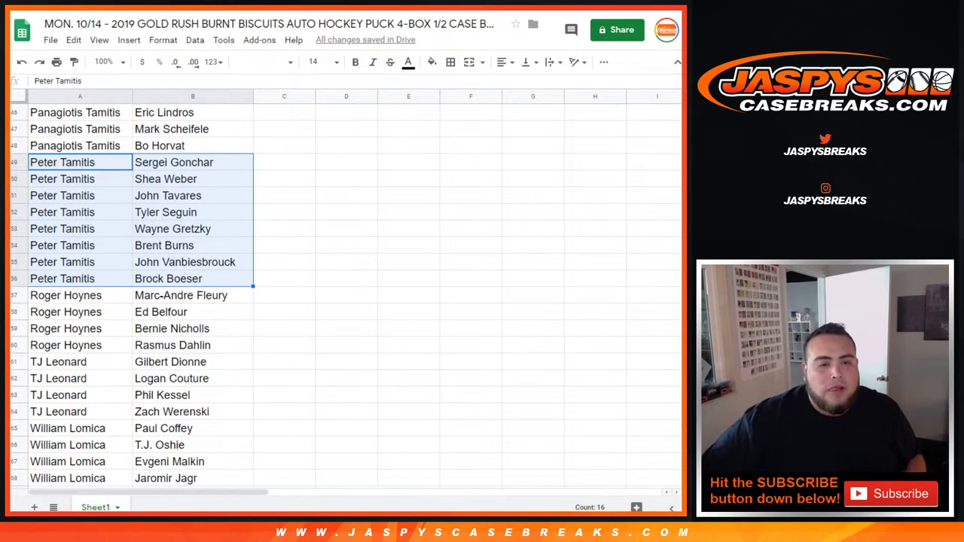
{"action": "left_click_drag", "start_coordinate": [79, 296], "coordinate": [193, 346]}
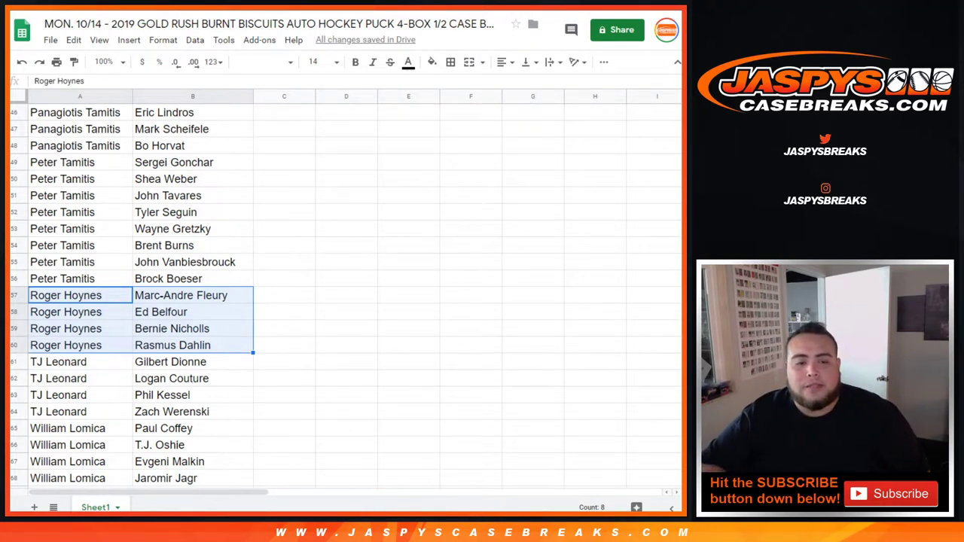
{"action": "scroll", "coordinate": [339, 294], "scroll_direction": "down", "scroll_amount": 2}
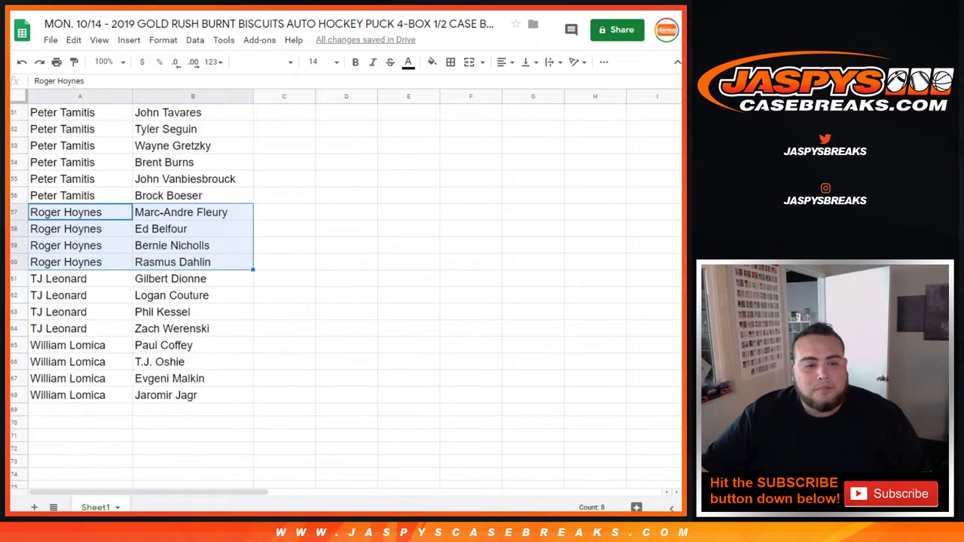
{"action": "left_click_drag", "start_coordinate": [80, 279], "coordinate": [174, 330]}
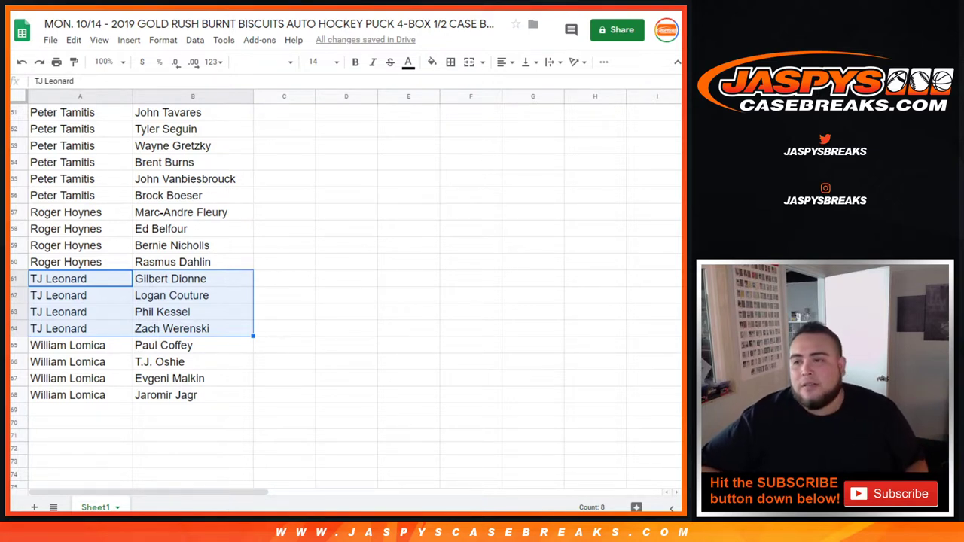
{"action": "left_click_drag", "start_coordinate": [80, 345], "coordinate": [173, 396]}
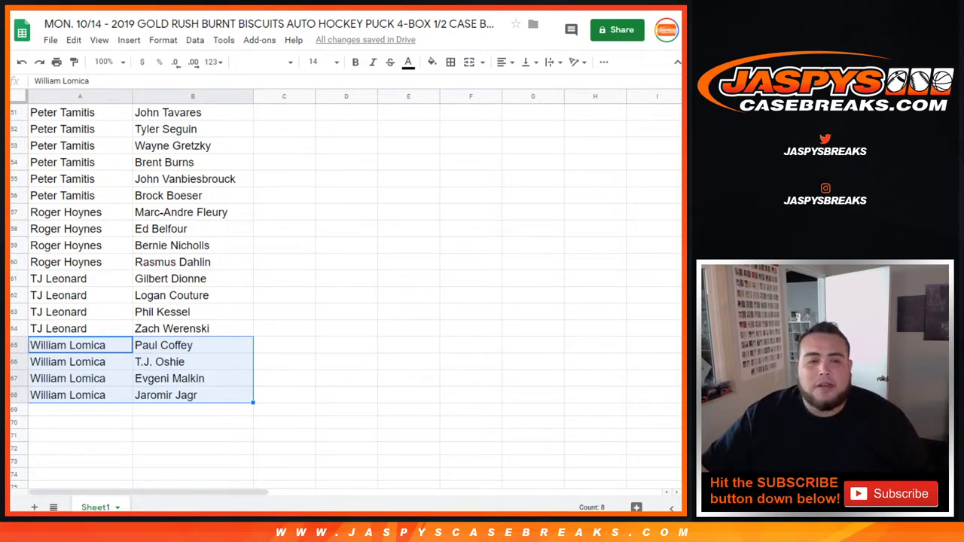
{"action": "scroll", "coordinate": [132, 294], "scroll_direction": "up", "scroll_amount": 15}
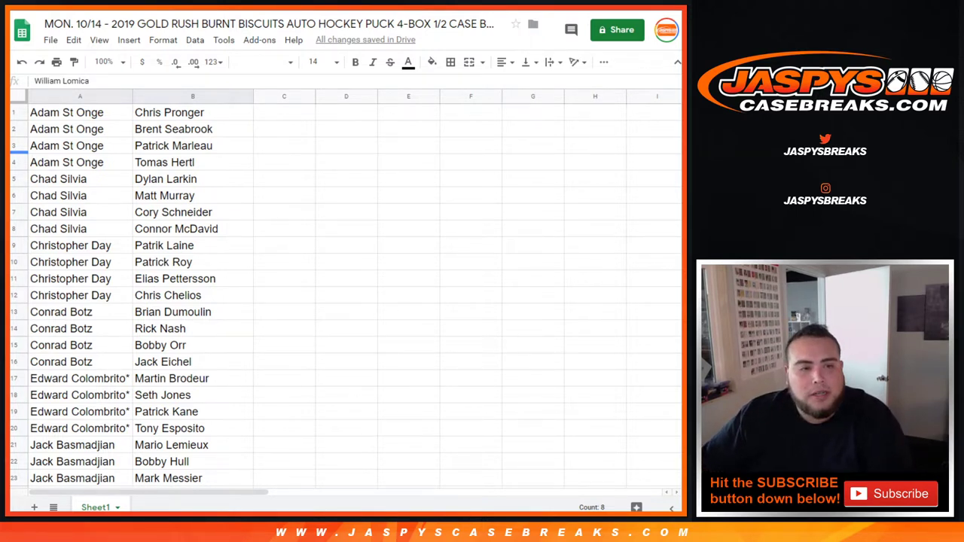
In the SUGGESTED BREAKS spreadsheet, strike through the 2019 Gold Rush hockey pucks #2 entry and its spots left, and color both red.
{"action": "key", "text": "ctrl+Tab"}
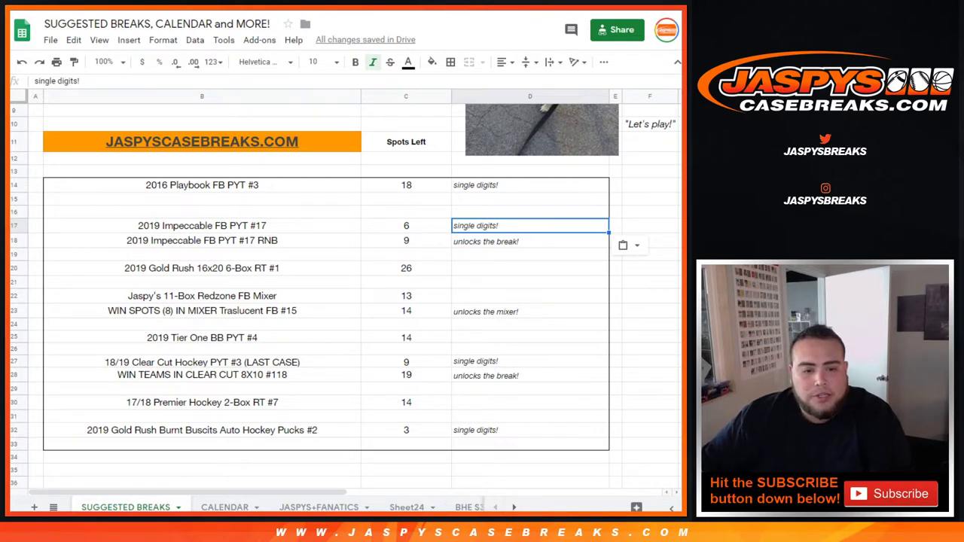
{"action": "left_click_drag", "start_coordinate": [302, 431], "coordinate": [406, 431]}
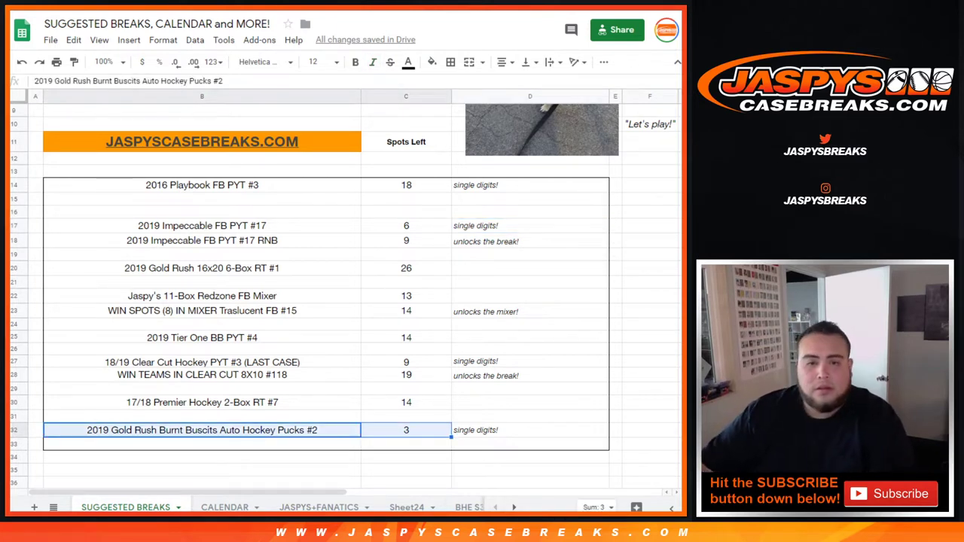
{"action": "left_click", "coordinate": [373, 62]}
{"action": "left_click", "coordinate": [391, 63]}
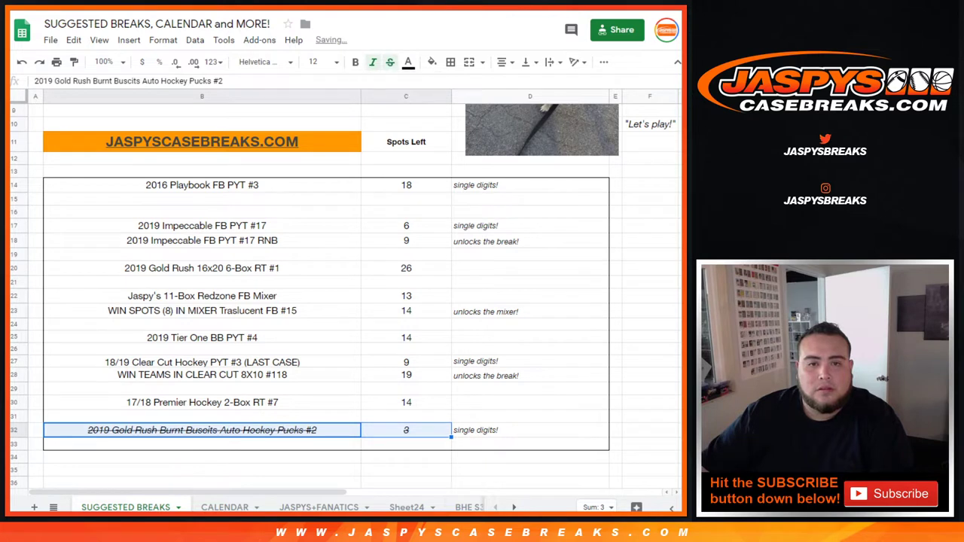
{"action": "left_click", "coordinate": [373, 63]}
{"action": "left_click", "coordinate": [408, 61]}
{"action": "left_click", "coordinate": [427, 121]}
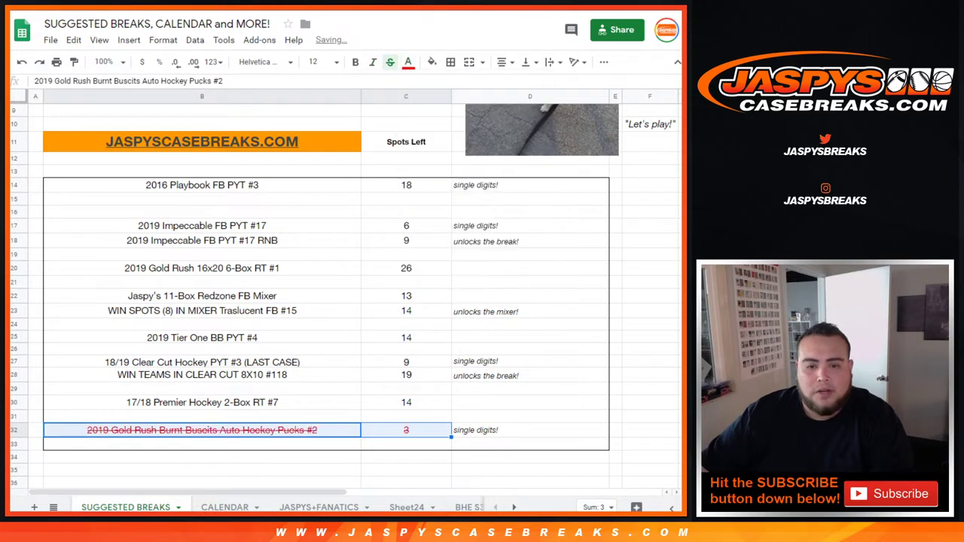
Set the spots left for the 2019 Gold Rush hockey pucks #2 break to 0.
{"action": "left_click", "coordinate": [407, 430]}
{"action": "type", "text": "0"}
{"action": "key", "text": "Return"}
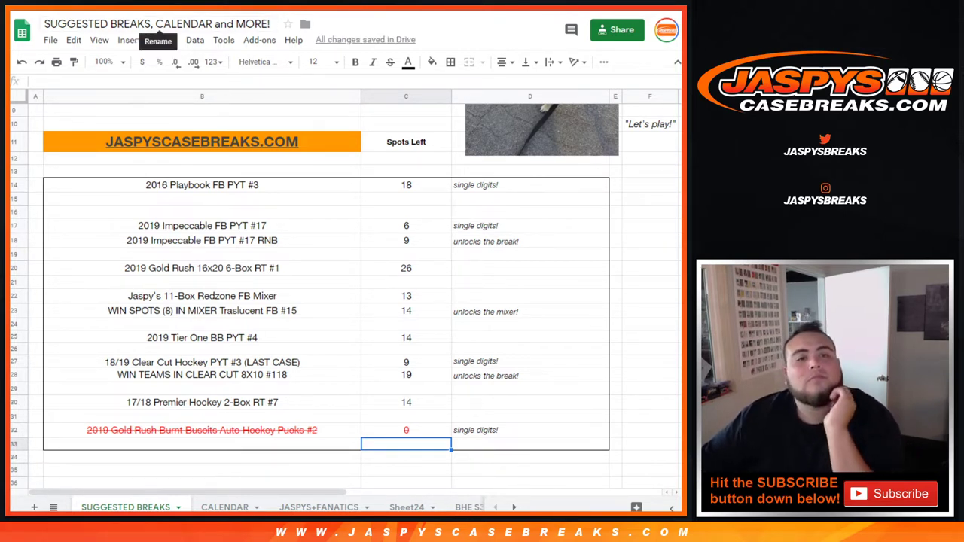
Set the spots left for 17/18 Premier Hockey 2-Box RT #7 to 13.
{"action": "key", "text": "ctrl+Tab"}
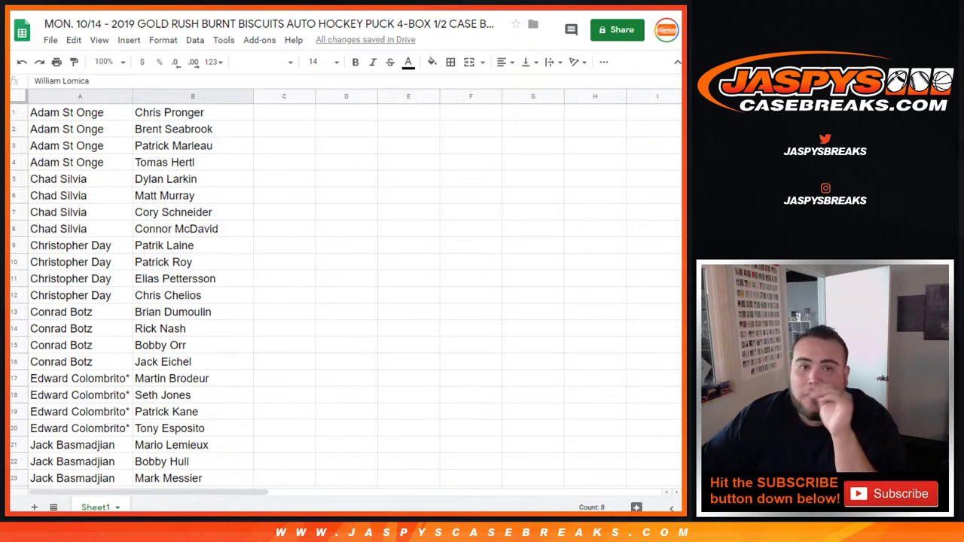
{"action": "key", "text": "ctrl+Tab"}
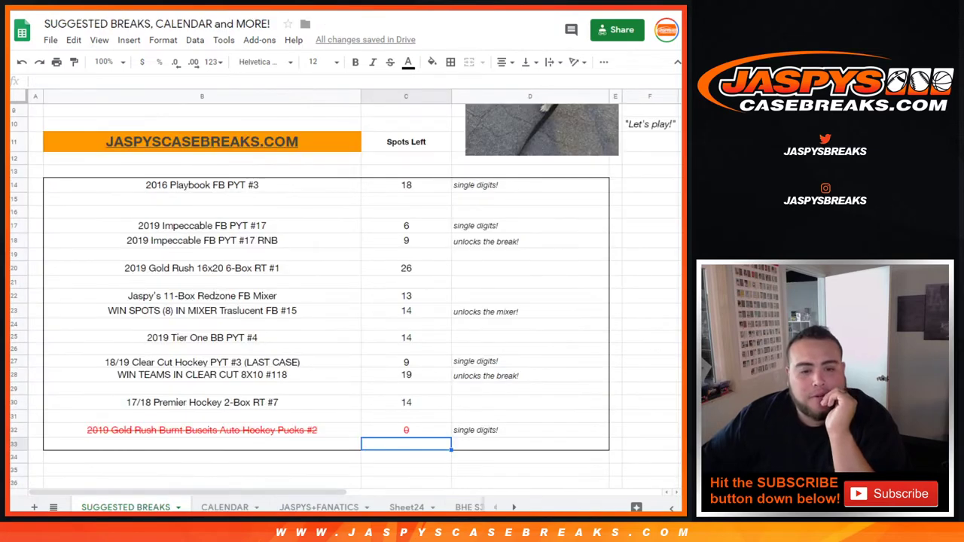
{"action": "left_click", "coordinate": [406, 402]}
{"action": "type", "text": "13"}
{"action": "key", "text": "Return"}
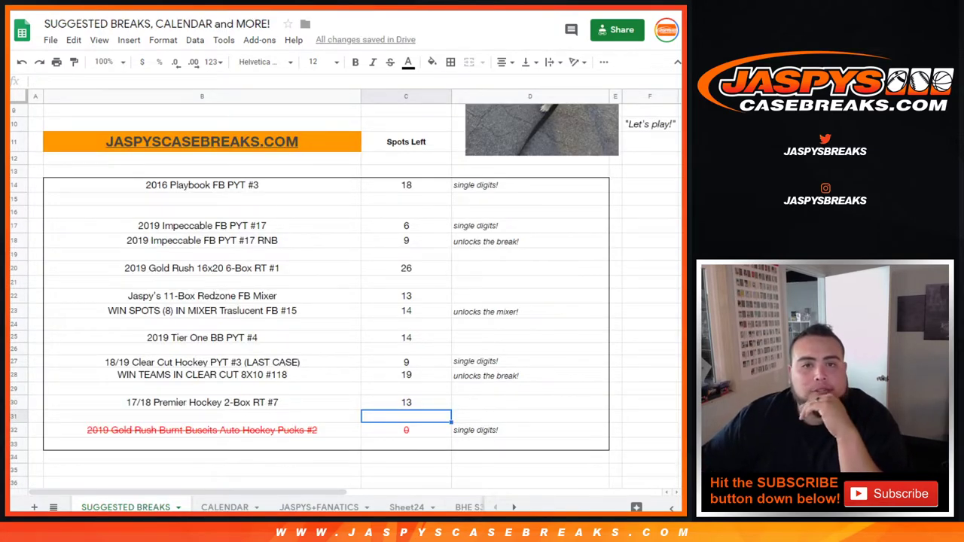
Return to the player pairings spreadsheet and set the whole sheet to the default Arial font at size 10.
{"action": "key", "text": "ctrl+shift+Tab"}
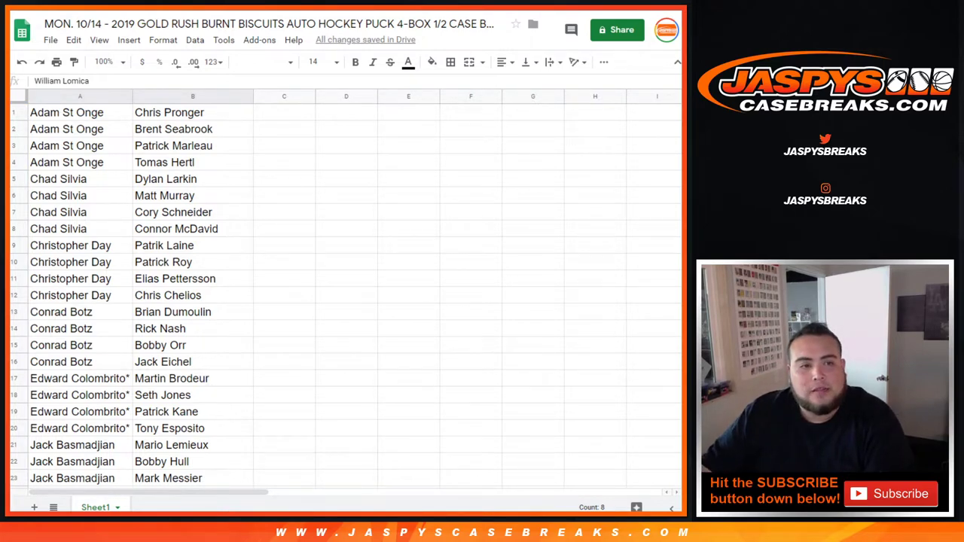
{"action": "key", "text": "ctrl+a"}
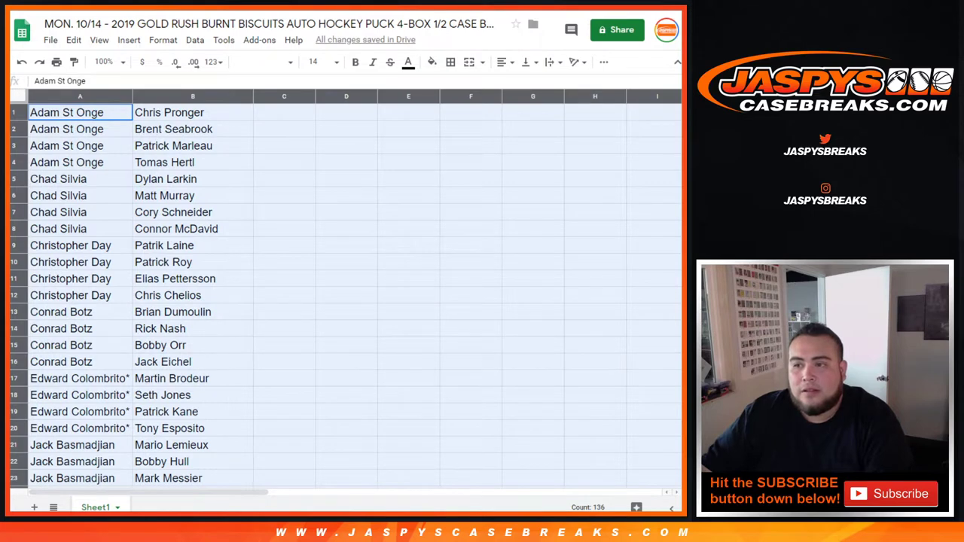
{"action": "left_click", "coordinate": [316, 62]}
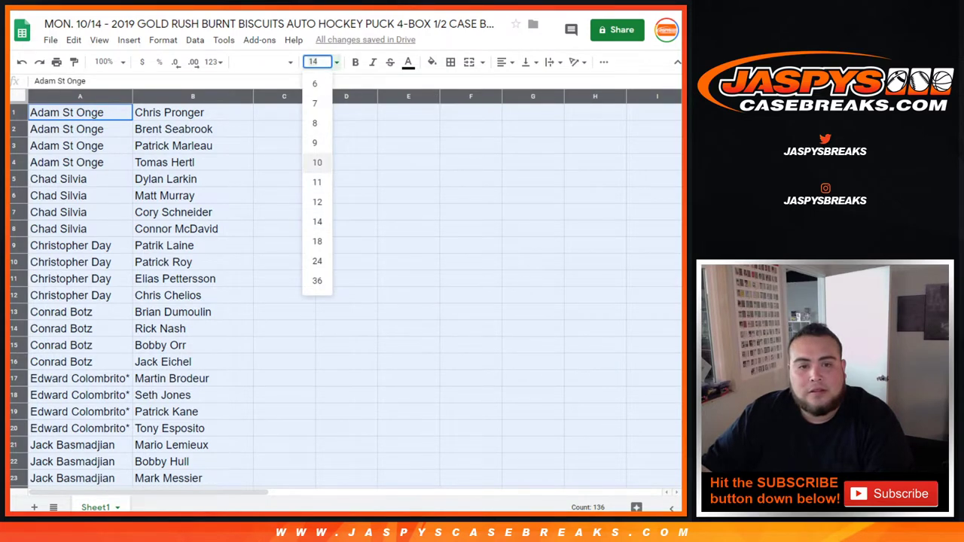
{"action": "left_click", "coordinate": [317, 162]}
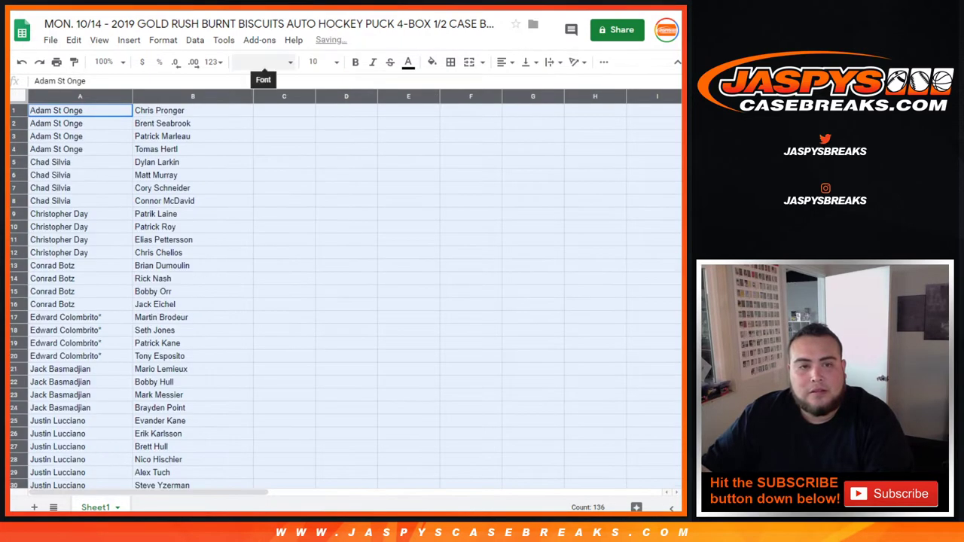
{"action": "left_click", "coordinate": [263, 62]}
{"action": "left_click", "coordinate": [284, 135]}
{"action": "left_click", "coordinate": [226, 136]}
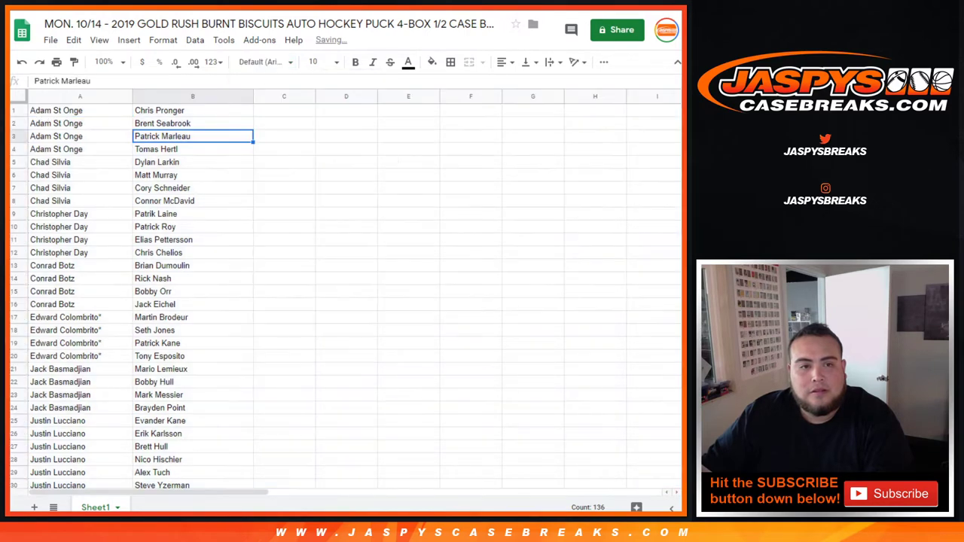
Apply borders to all cells of the pairings table in A1:B68 and center its text horizontally.
{"action": "left_click_drag", "start_coordinate": [80, 111], "coordinate": [192, 370]}
{"action": "scroll", "coordinate": [193, 291], "scroll_direction": "down", "scroll_amount": 10}
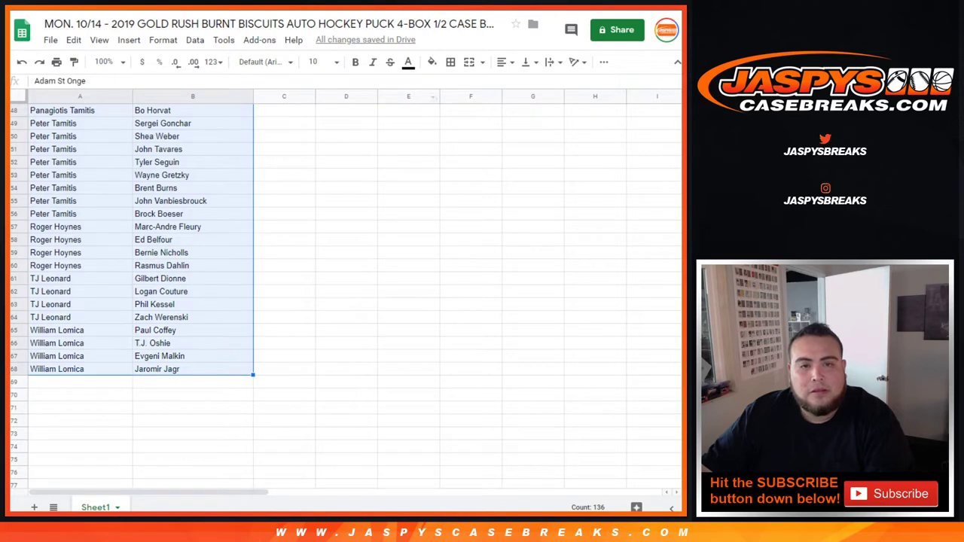
{"action": "left_click", "coordinate": [451, 61]}
{"action": "left_click", "coordinate": [454, 86]}
{"action": "left_click", "coordinate": [504, 61]}
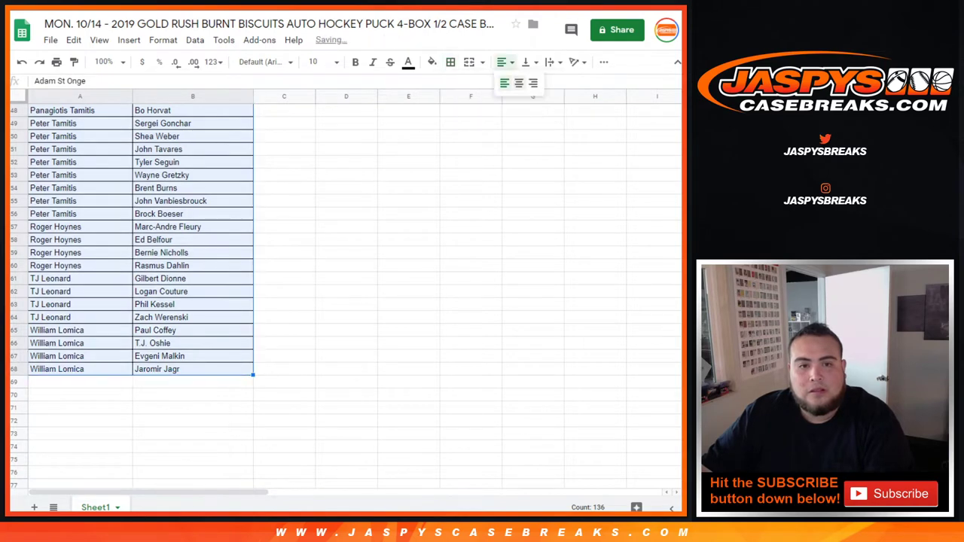
{"action": "left_click", "coordinate": [519, 83]}
Fit the widths of columns A and B to their contents.
{"action": "scroll", "coordinate": [142, 293], "scroll_direction": "up", "scroll_amount": 10}
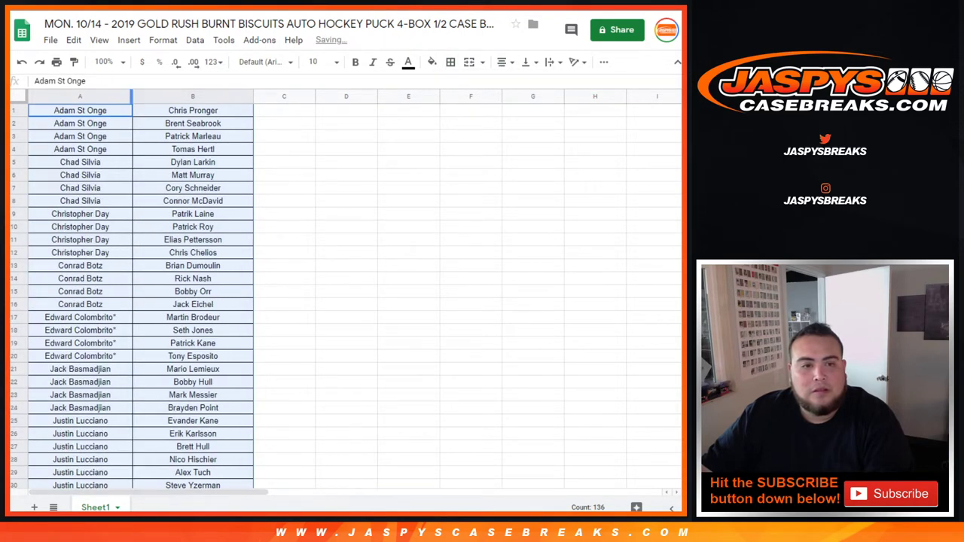
{"action": "double_click", "coordinate": [132, 97]}
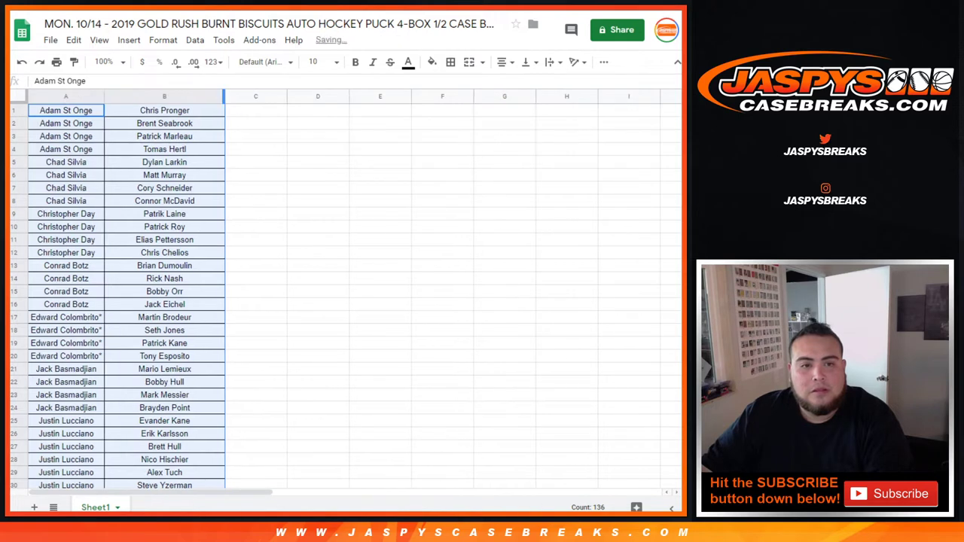
{"action": "double_click", "coordinate": [225, 96]}
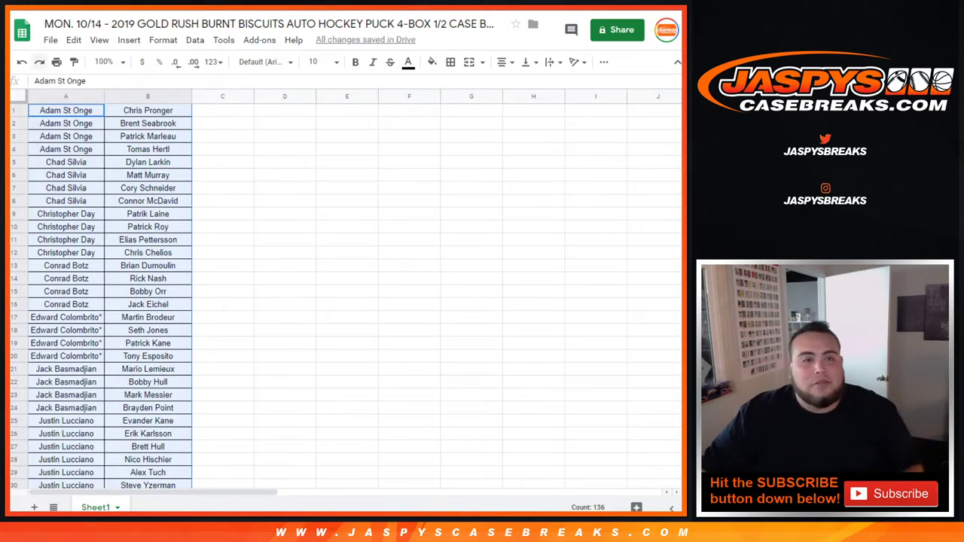
Open the print setup for the current sheet, choose portrait page orientation, and review the page preview.
{"action": "key", "text": "ctrl+p"}
{"action": "left_click", "coordinate": [602, 162]}
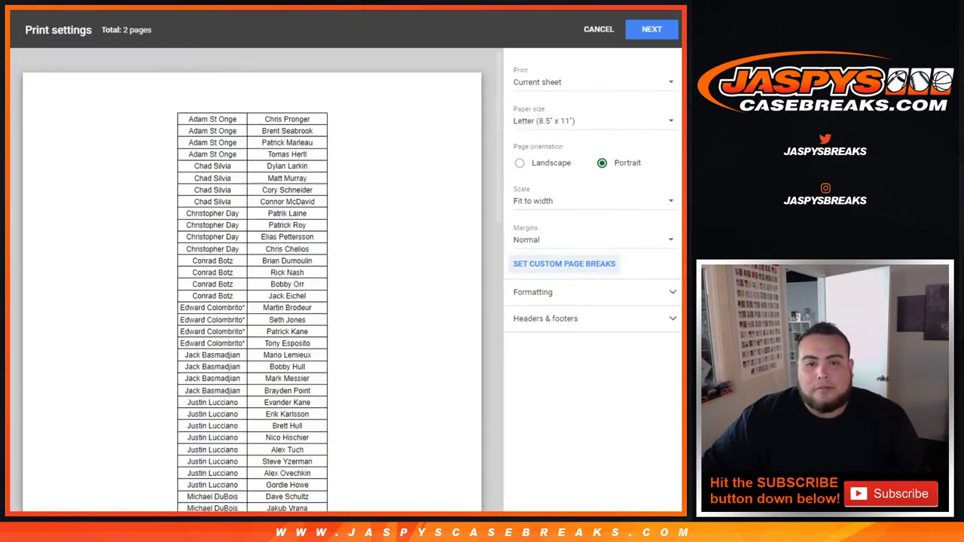
{"action": "scroll", "coordinate": [253, 301], "scroll_direction": "down", "scroll_amount": 10}
{"action": "scroll", "coordinate": [253, 301], "scroll_direction": "up", "scroll_amount": 10}
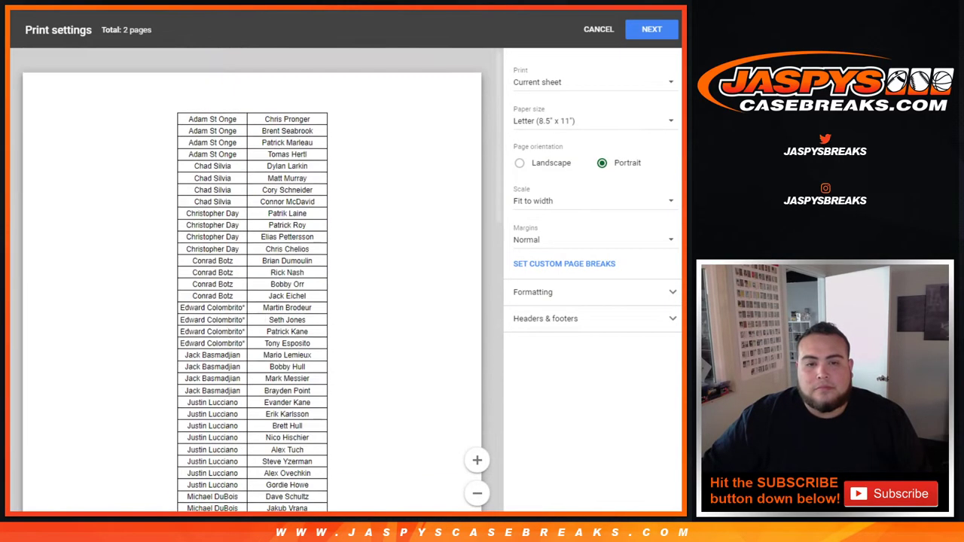
Include the workbook title in the printed headers and print one copy of all pages.
{"action": "left_click", "coordinate": [593, 318]}
{"action": "left_click", "coordinate": [519, 367]}
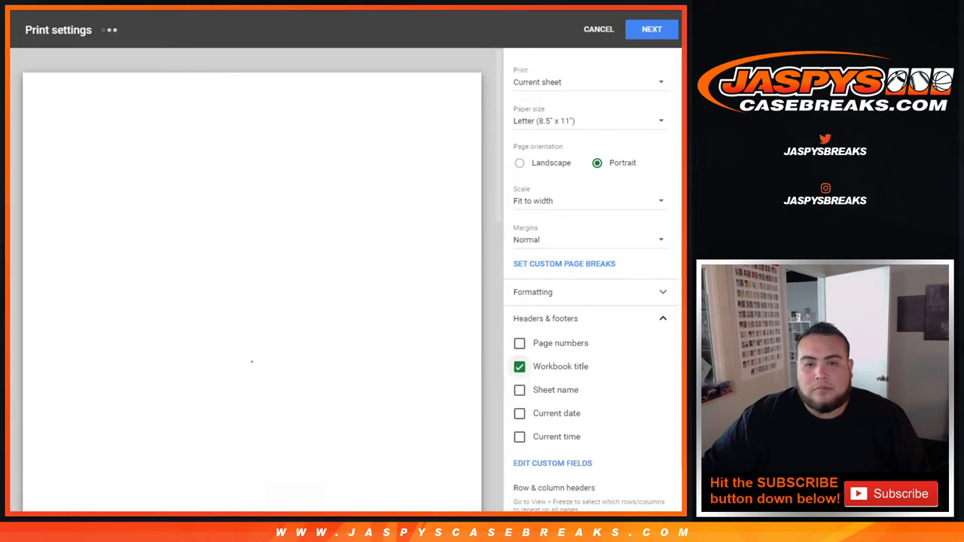
{"action": "scroll", "coordinate": [253, 301], "scroll_direction": "down", "scroll_amount": 11}
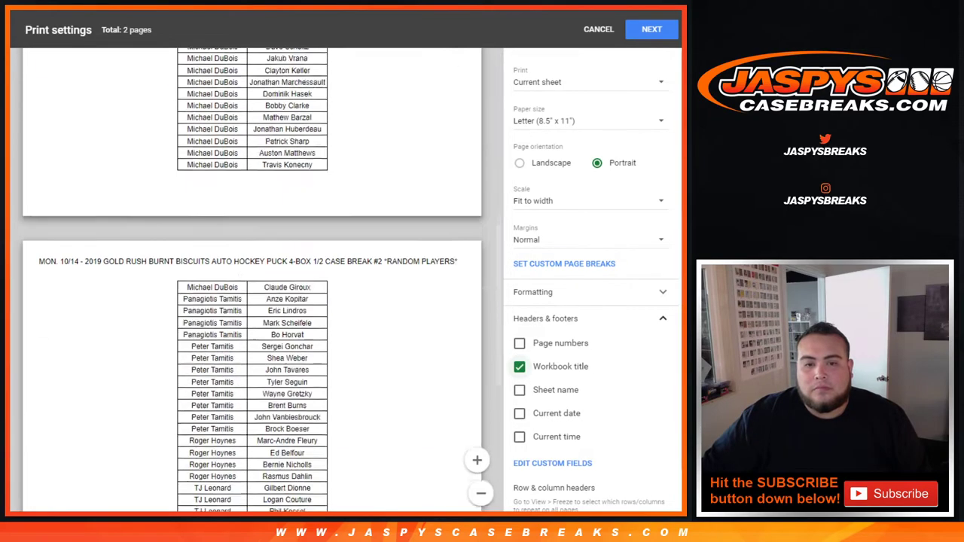
{"action": "scroll", "coordinate": [252, 301], "scroll_direction": "up", "scroll_amount": 7}
{"action": "left_click", "coordinate": [652, 29]}
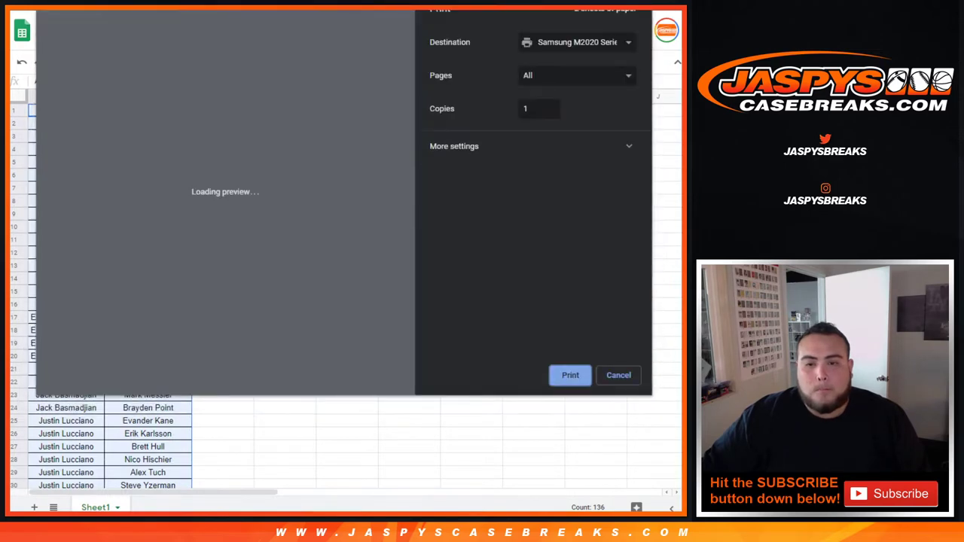
{"action": "key", "text": "Return"}
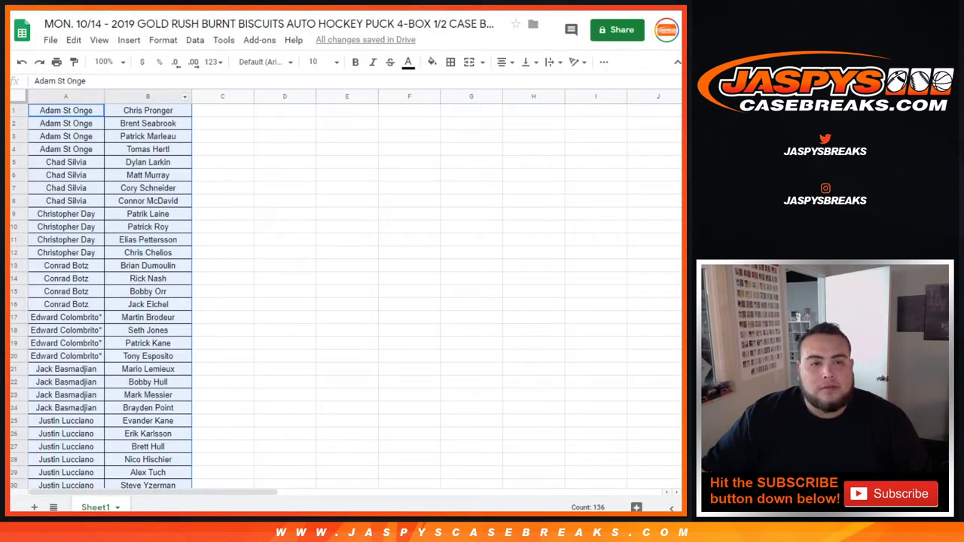
Sort the sheet alphabetically from A to Z by the player names in column B.
{"action": "left_click", "coordinate": [185, 97]}
{"action": "left_click", "coordinate": [226, 346]}
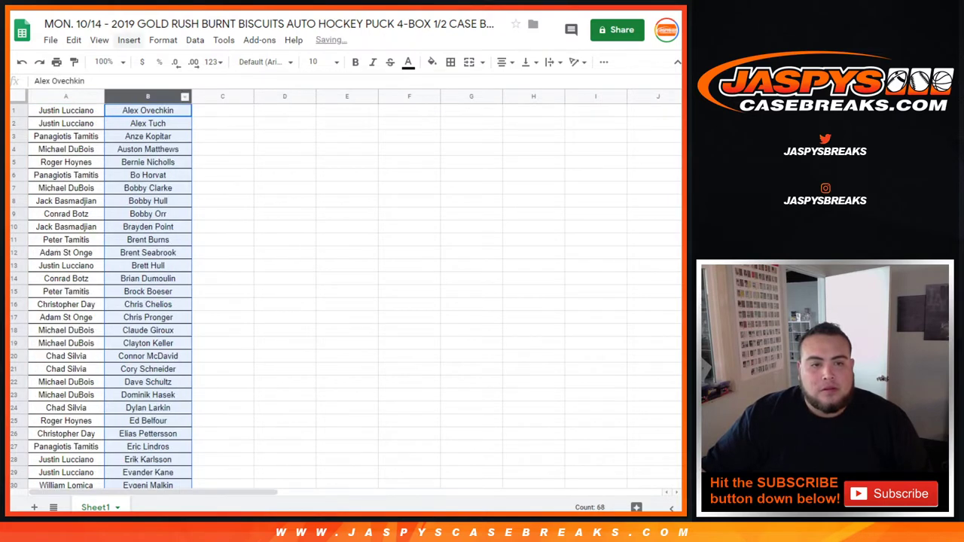